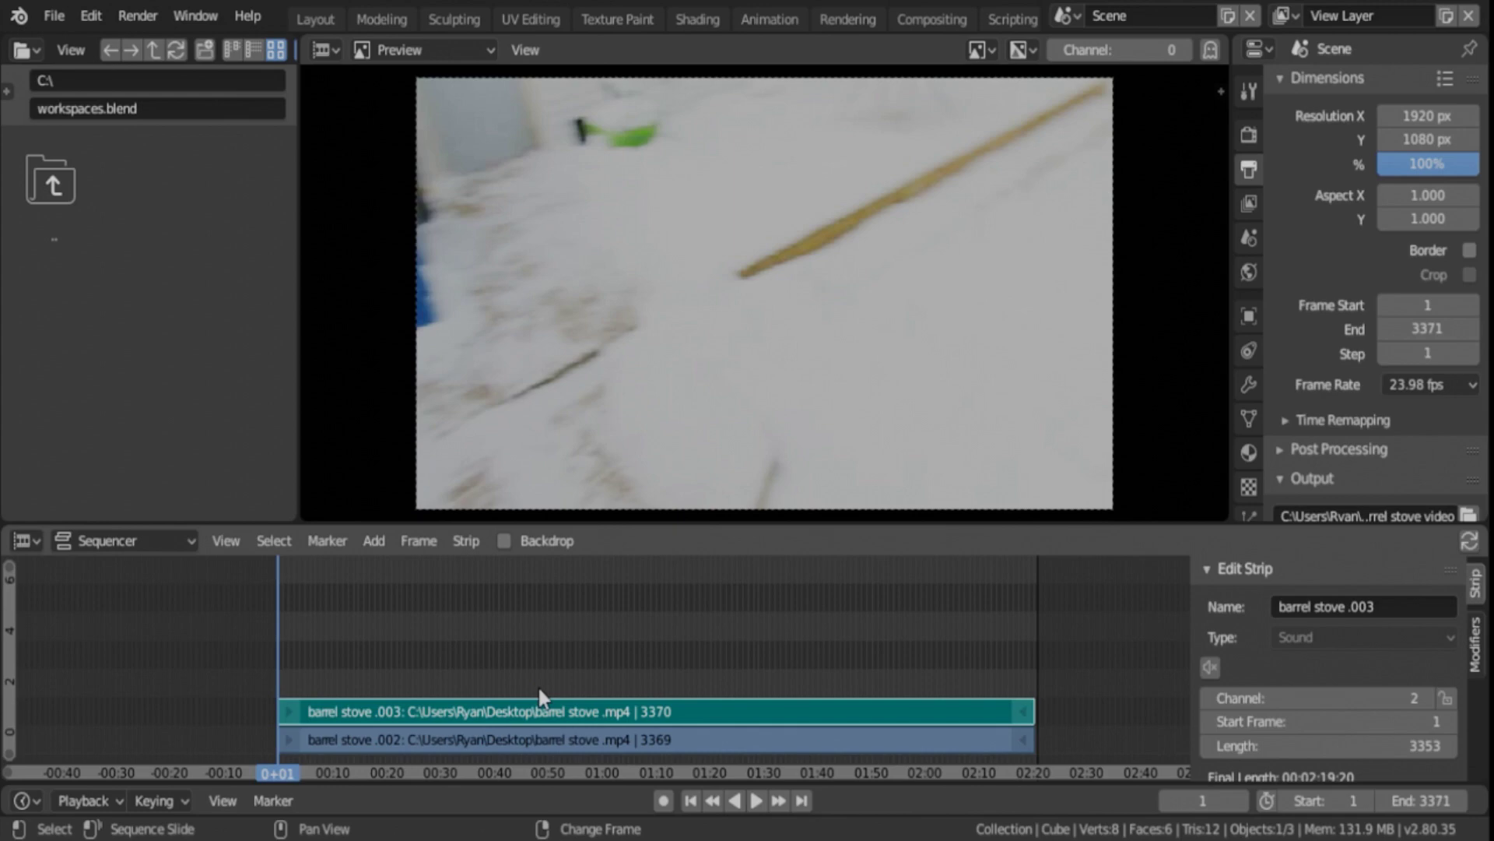
Erase the barrel stove .003 sound strip, then select the remaining .002 movie strip.
{"action": "left_click", "coordinate": [509, 735]}
{"action": "left_click", "coordinate": [512, 717]}
{"action": "key", "text": "x"}
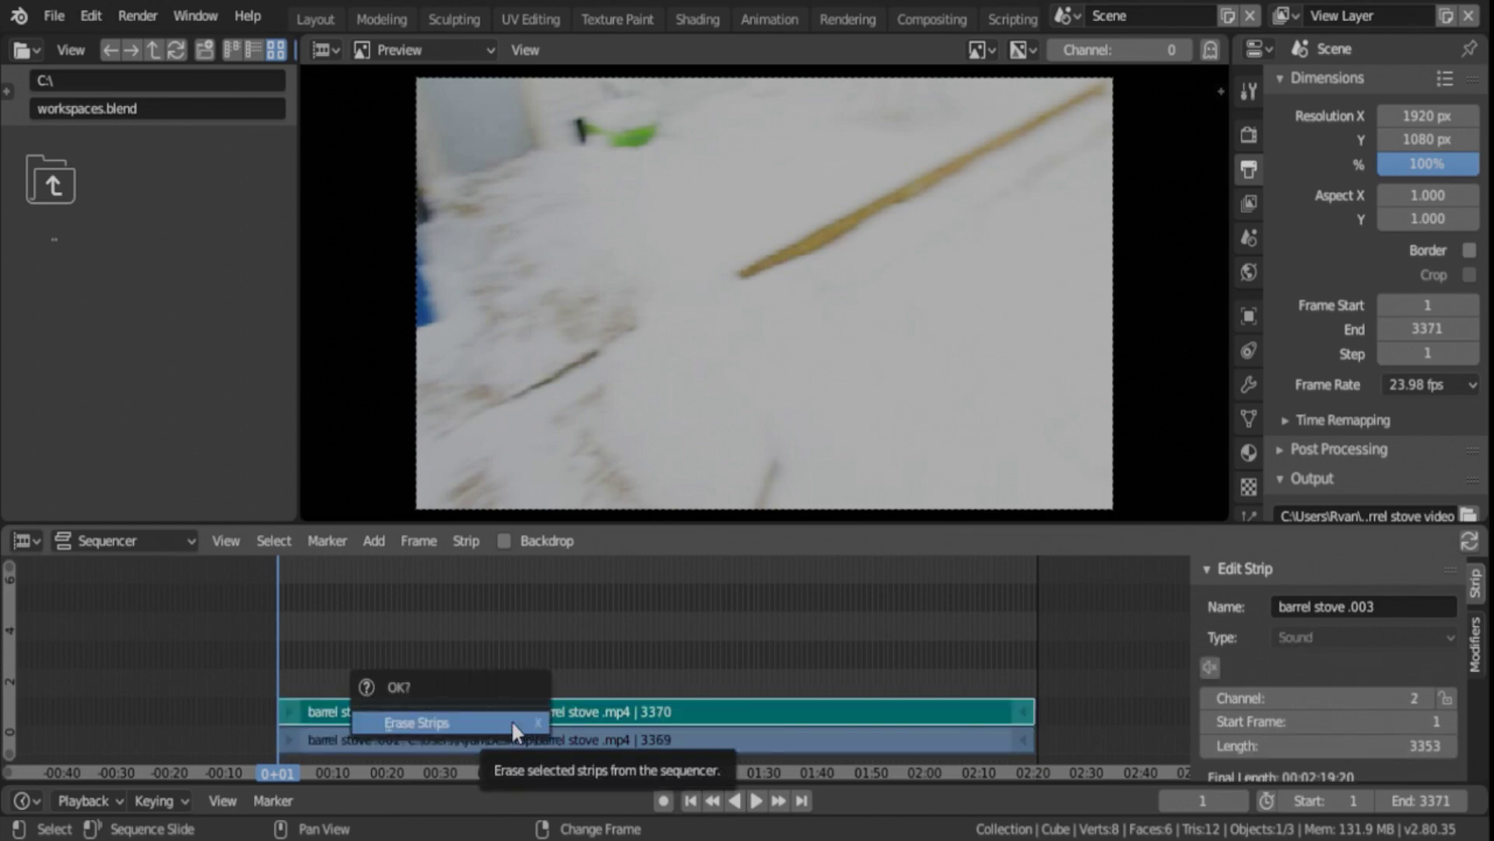
{"action": "left_click", "coordinate": [464, 724]}
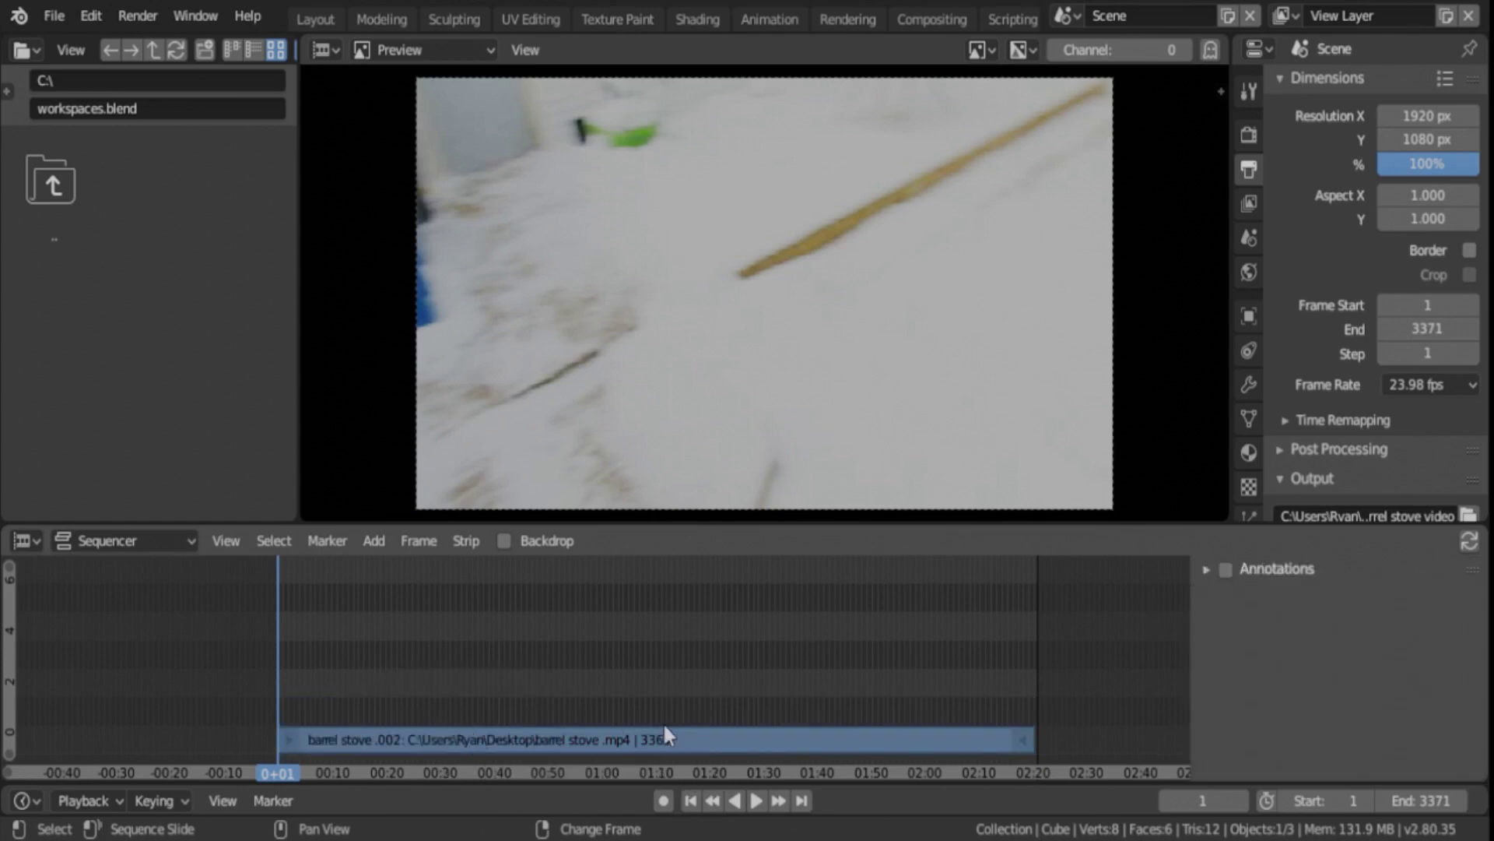
{"action": "left_click", "coordinate": [435, 741]}
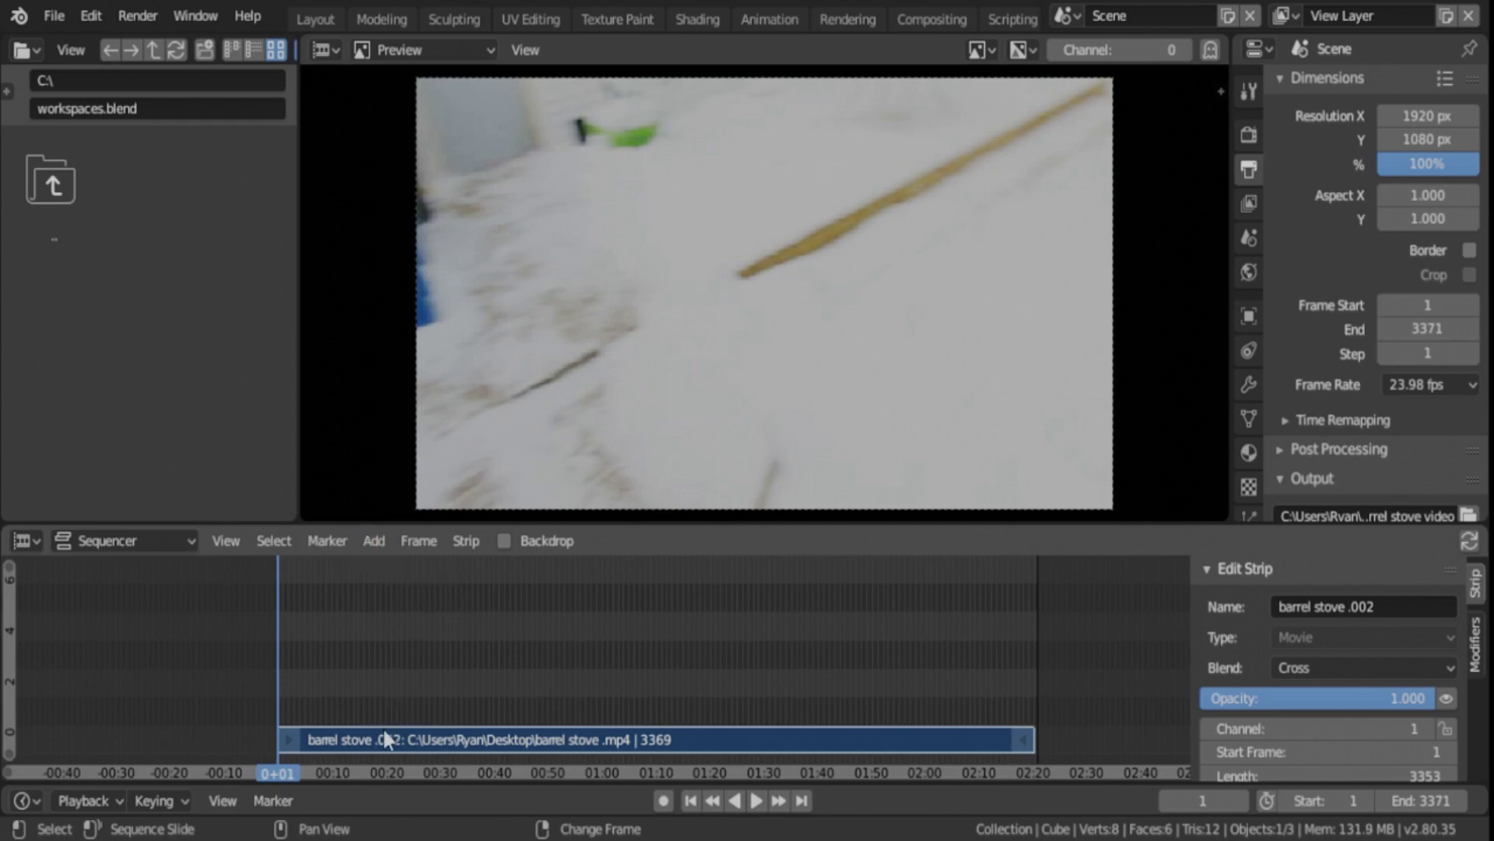
Add a 3353-frame Speed Control effect strip above the barrel stove .002 movie on channel 2.
{"action": "left_click", "coordinate": [374, 542]}
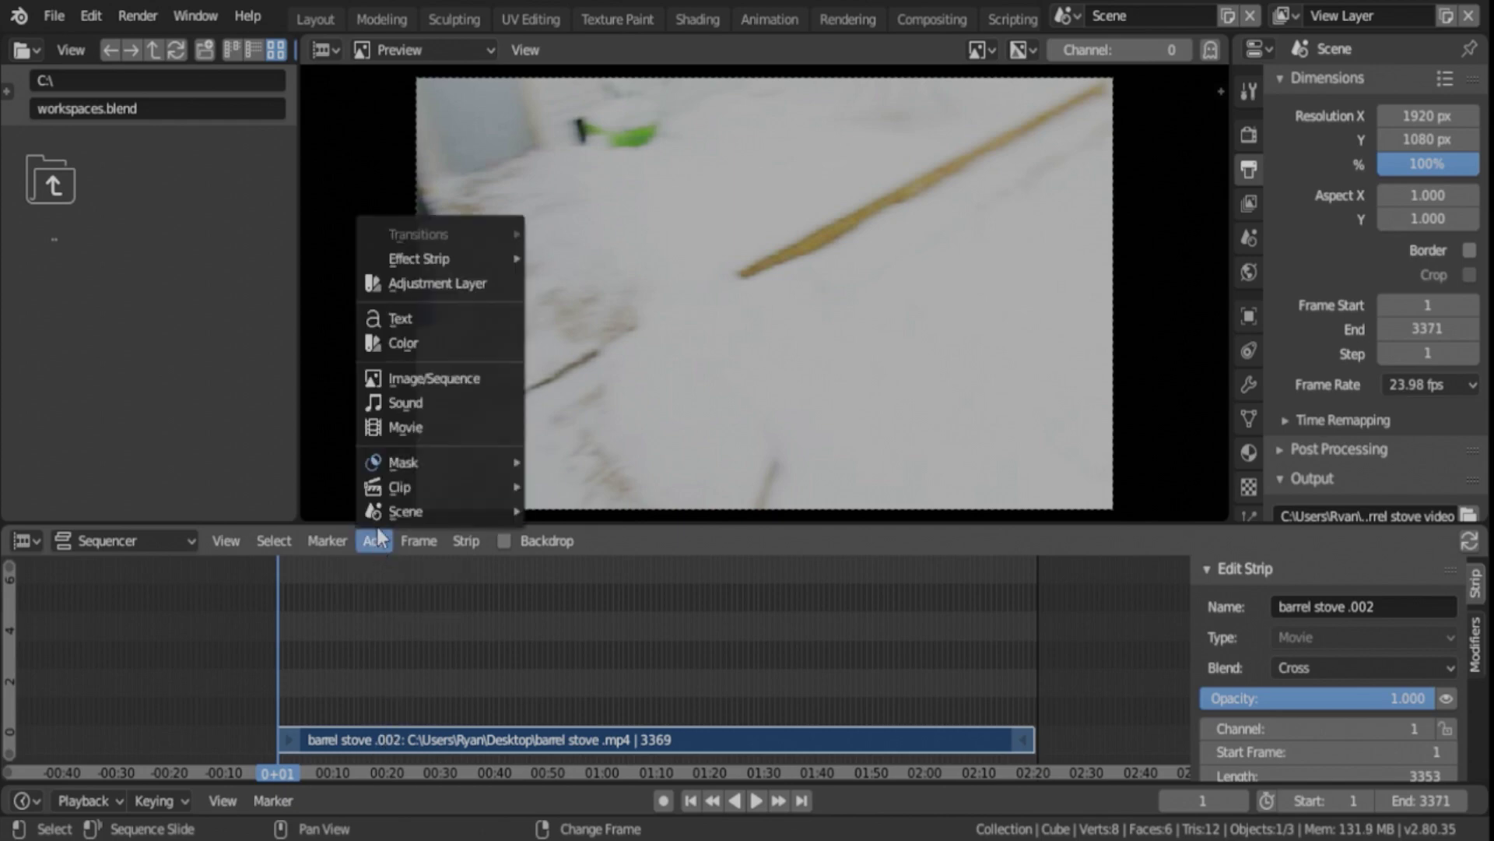
{"action": "mouse_move", "coordinate": [434, 268]}
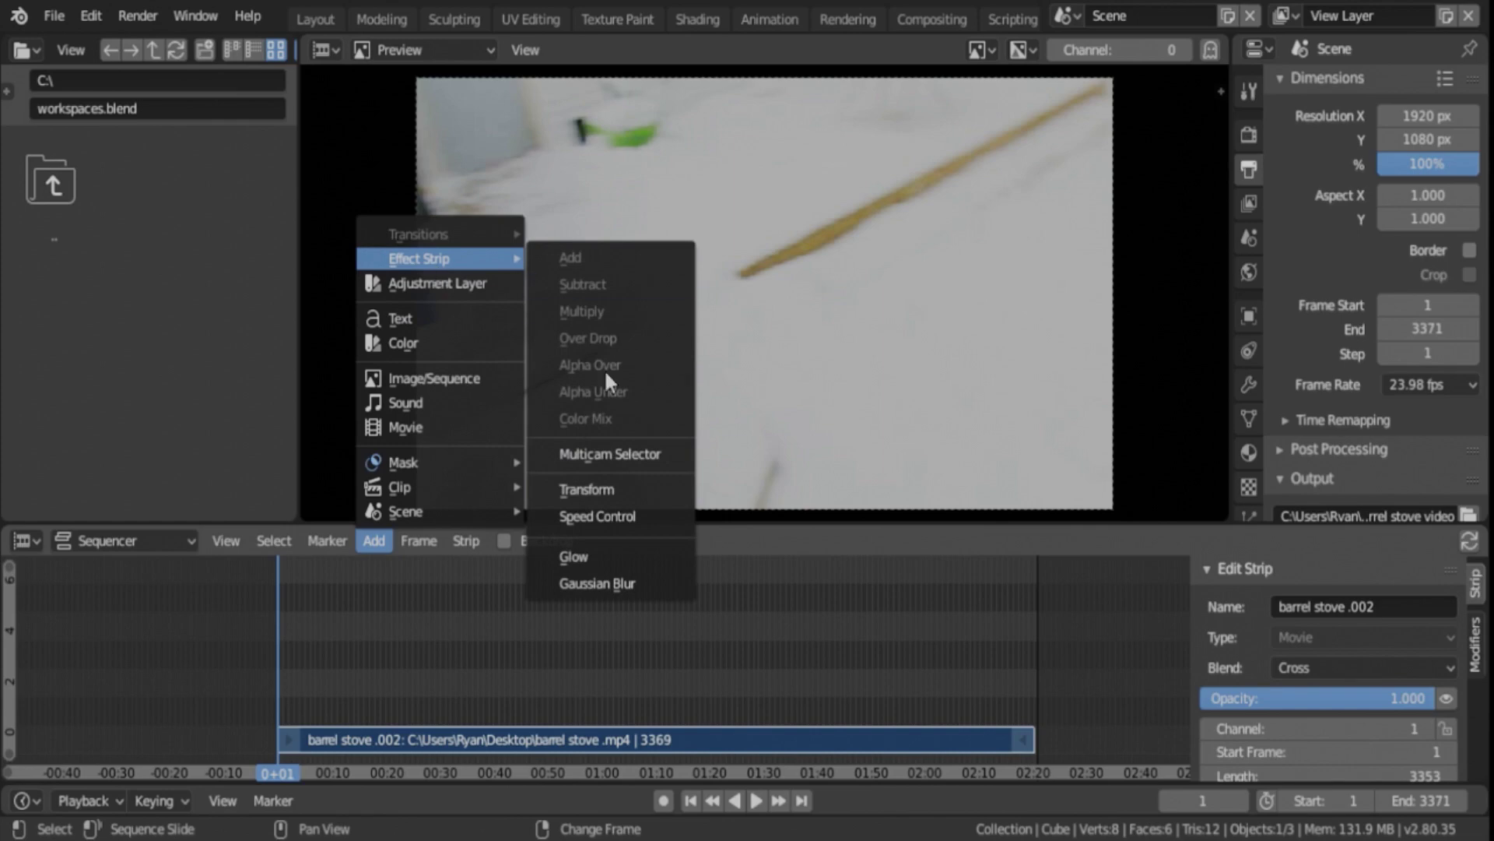
{"action": "left_click", "coordinate": [614, 519]}
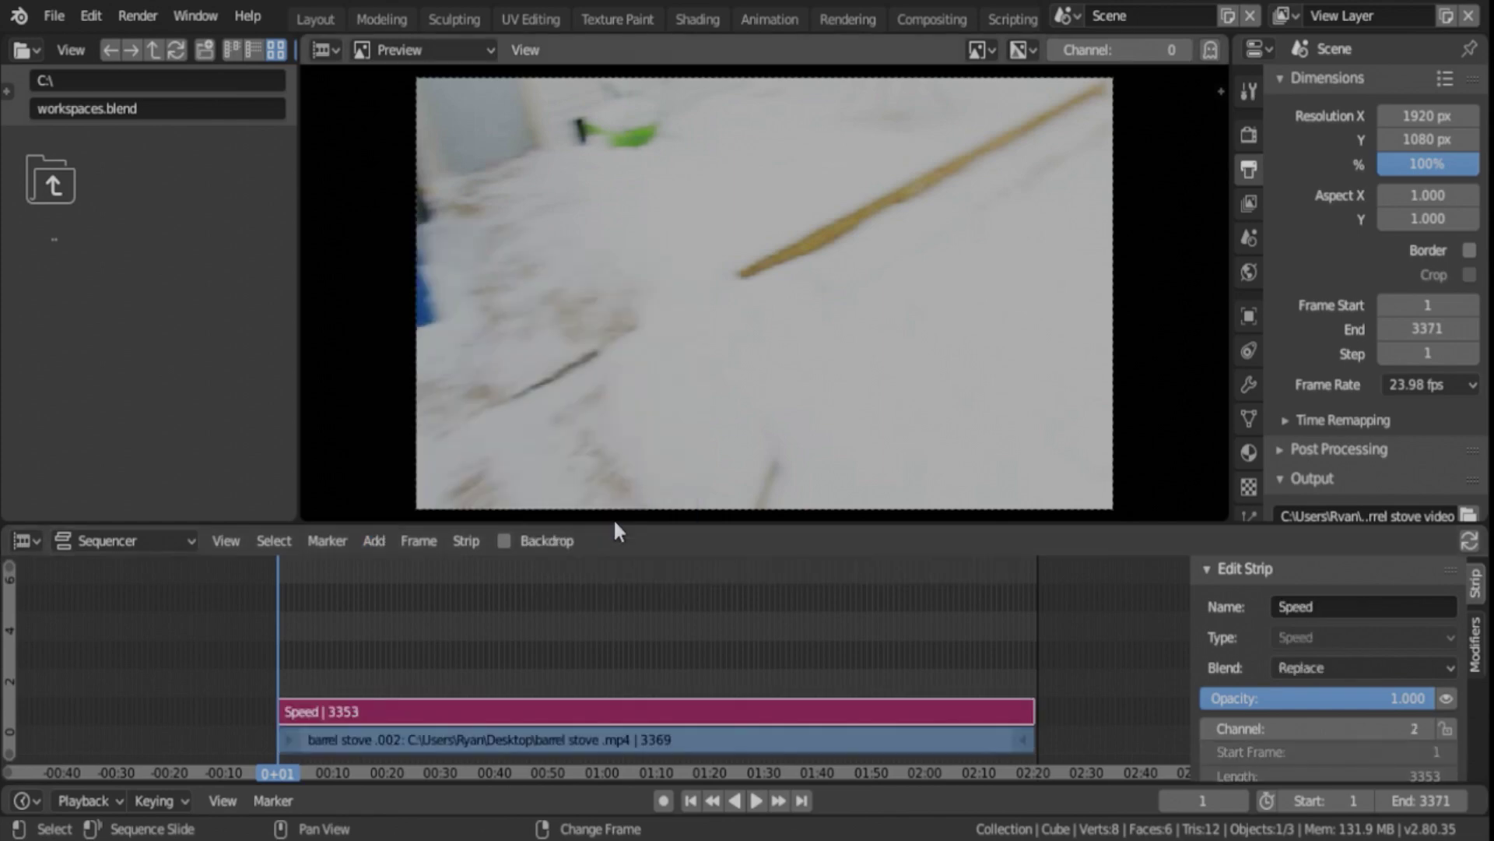
Turn off Stretch to input strip length and set the Speed factor to 1.
{"action": "scroll", "coordinate": [1306, 677], "scroll_direction": "down", "scroll_amount": 3}
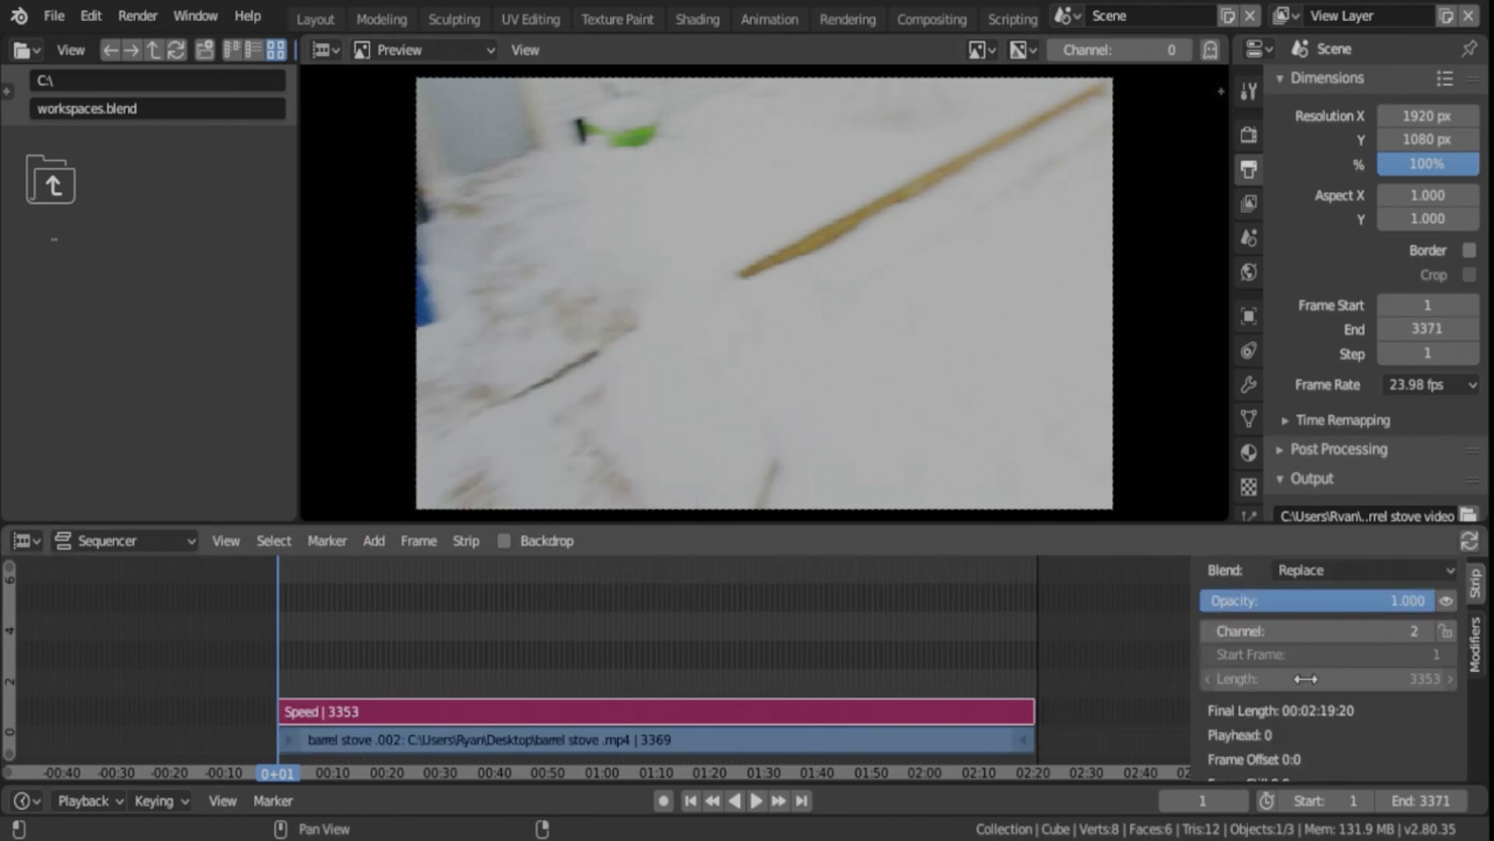
{"action": "scroll", "coordinate": [1306, 678], "scroll_direction": "down", "scroll_amount": 8}
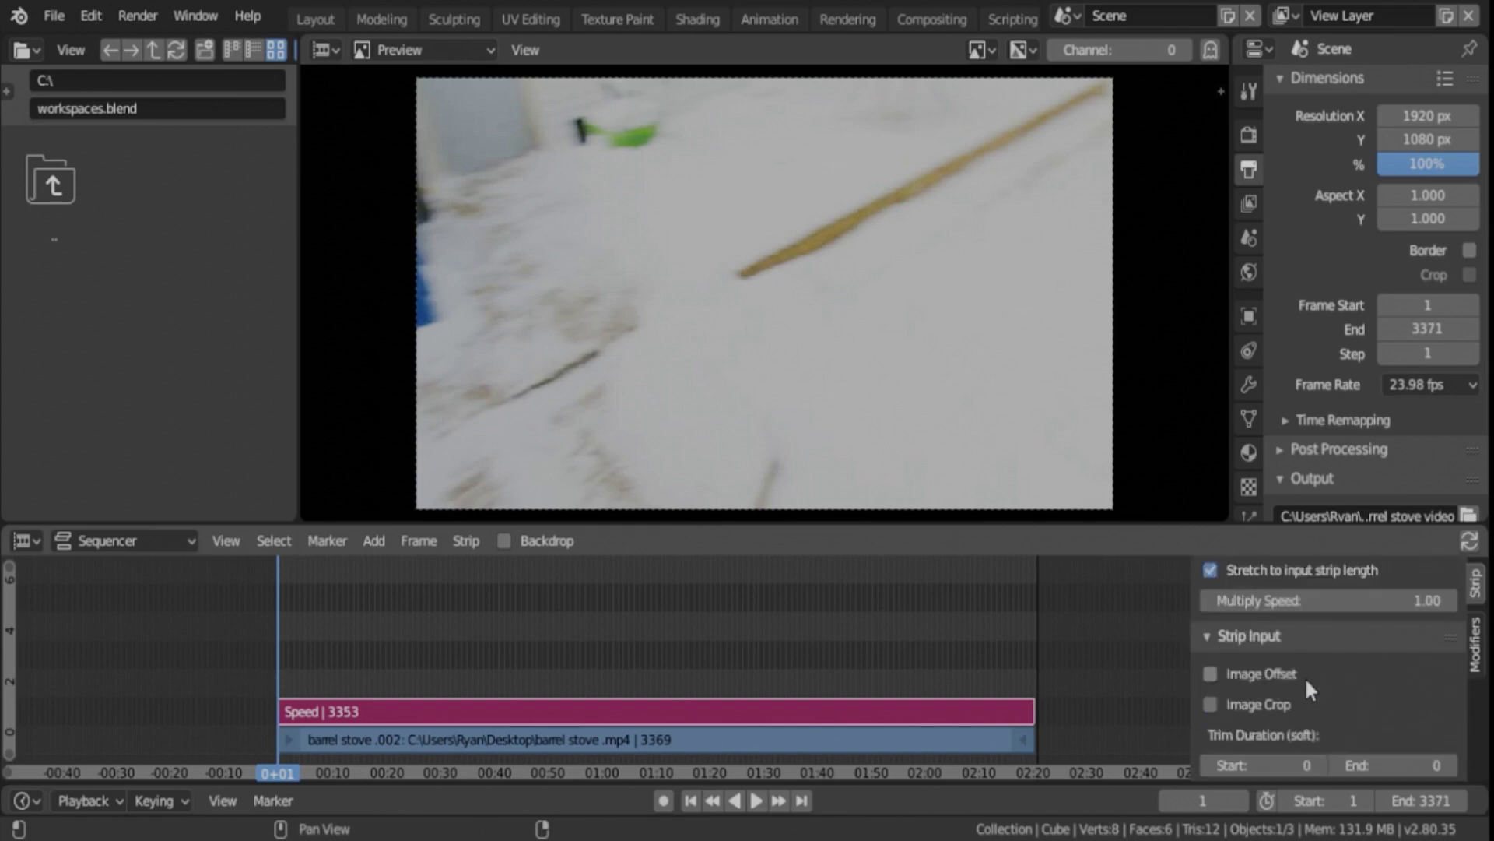
{"action": "scroll", "coordinate": [1305, 675], "scroll_direction": "up", "scroll_amount": 2}
{"action": "scroll", "coordinate": [1304, 689], "scroll_direction": "up", "scroll_amount": 2}
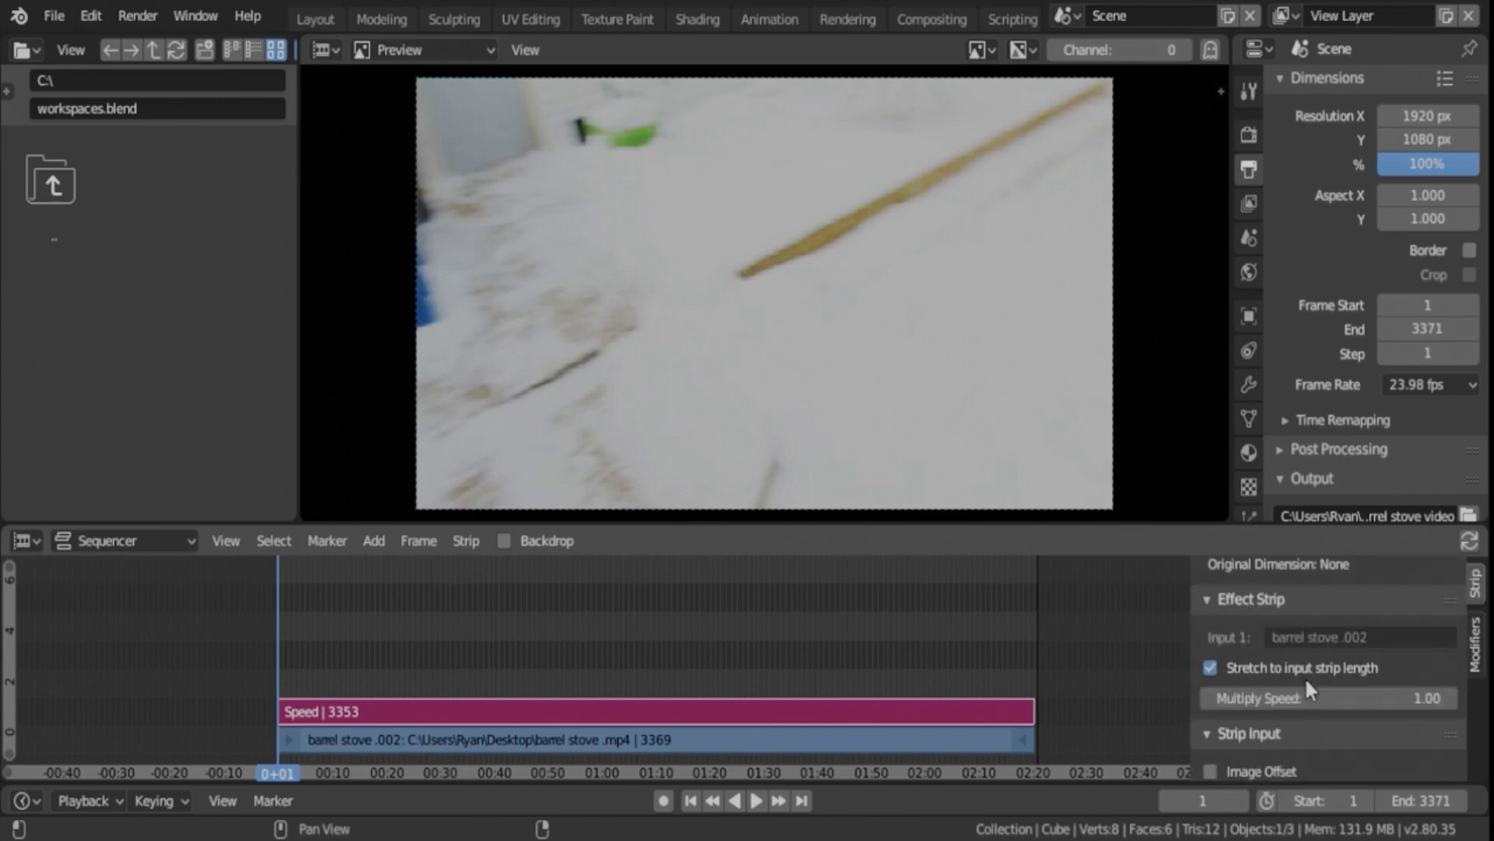
{"action": "scroll", "coordinate": [1305, 675], "scroll_direction": "down", "scroll_amount": 2}
{"action": "scroll", "coordinate": [1304, 689], "scroll_direction": "up", "scroll_amount": 2}
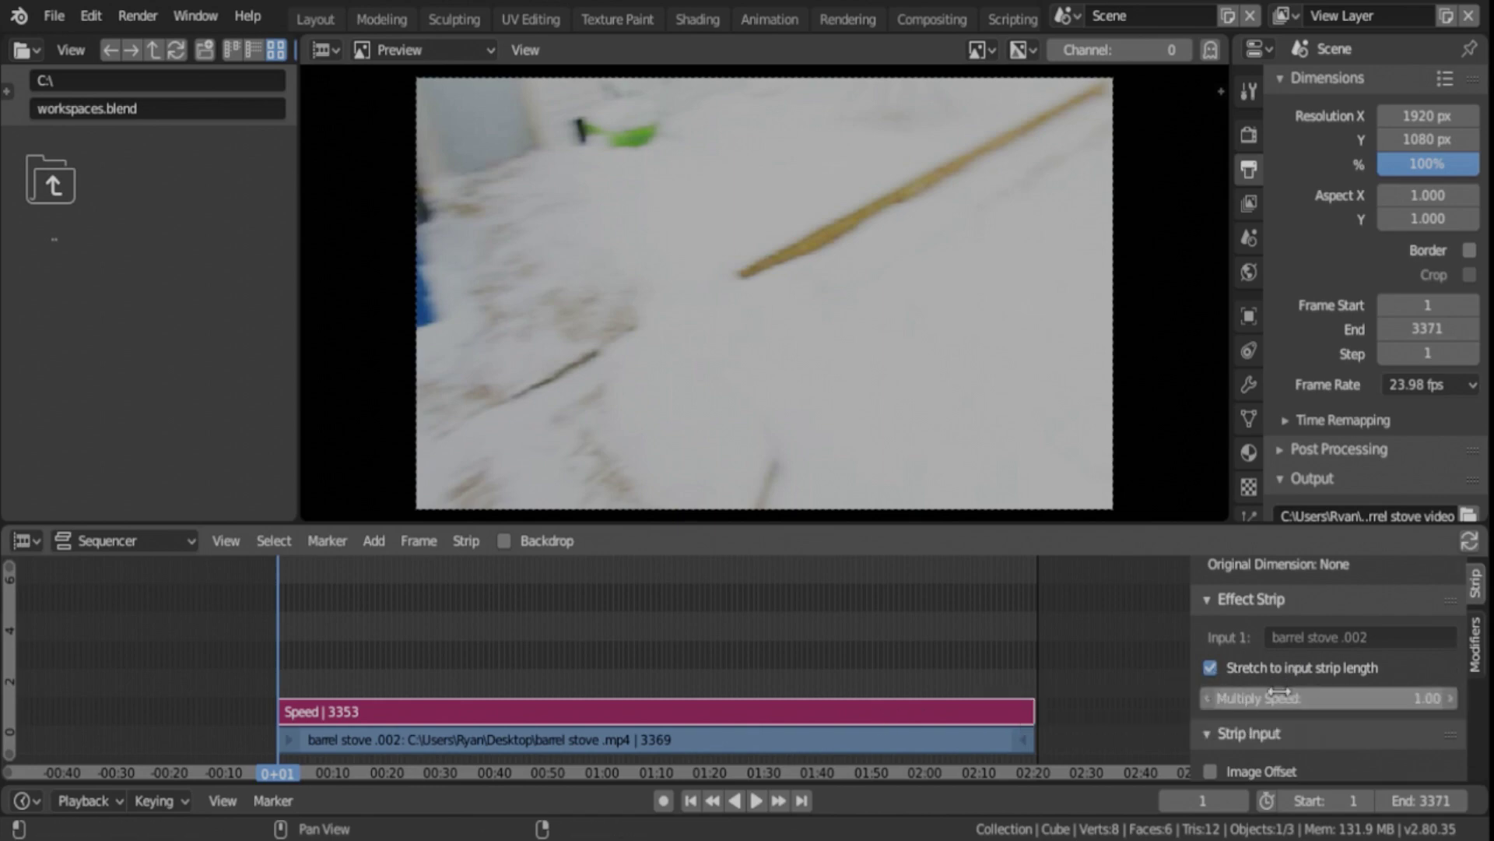
{"action": "left_click", "coordinate": [1210, 667]}
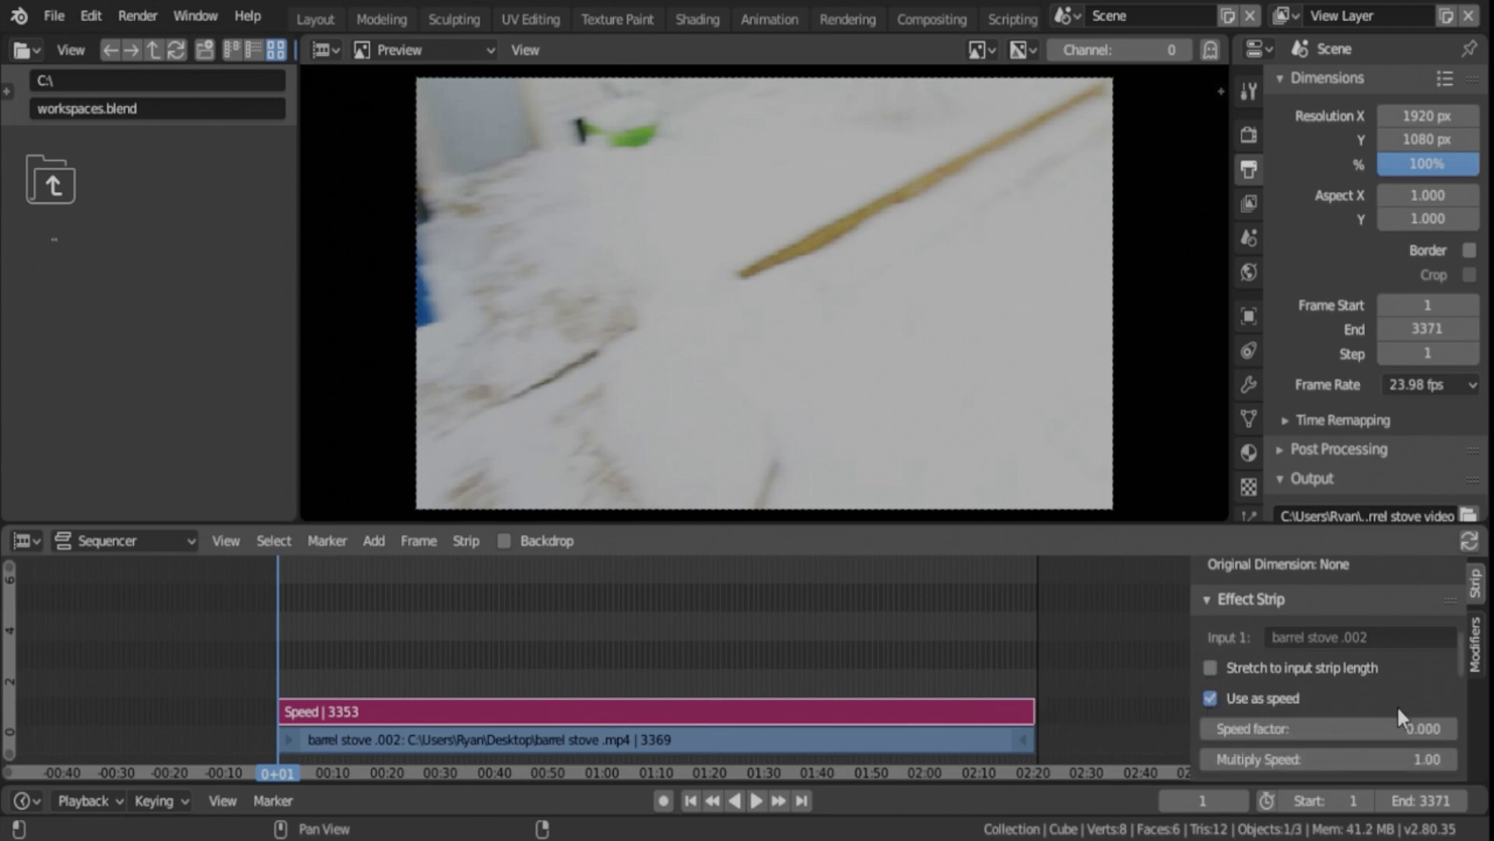
{"action": "scroll", "coordinate": [1398, 709], "scroll_direction": "down", "scroll_amount": 3}
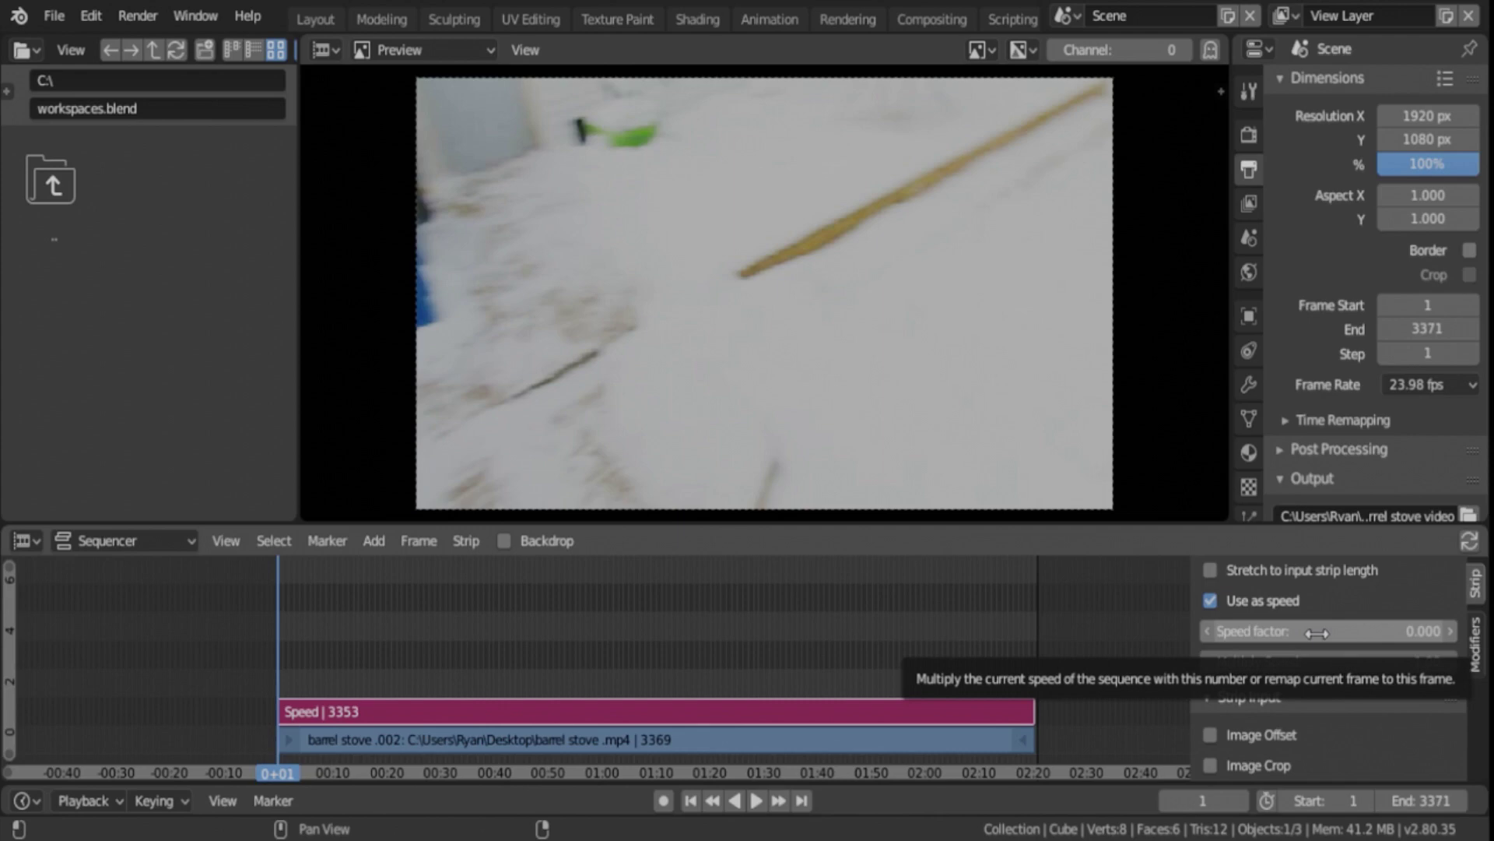
{"action": "left_click", "coordinate": [1317, 632]}
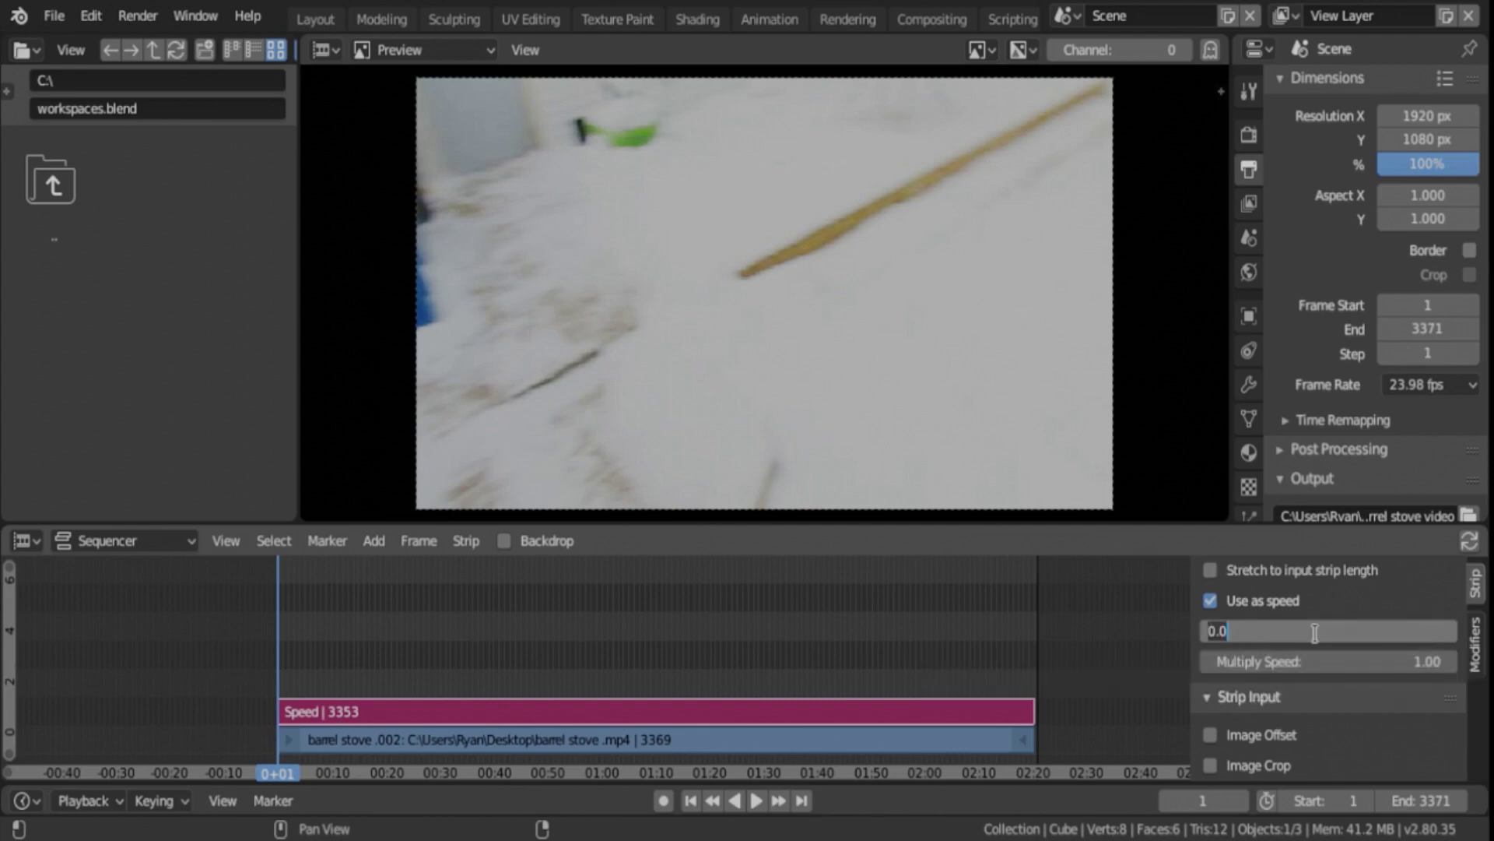
{"action": "type", "text": "1"}
{"action": "key", "text": "Return"}
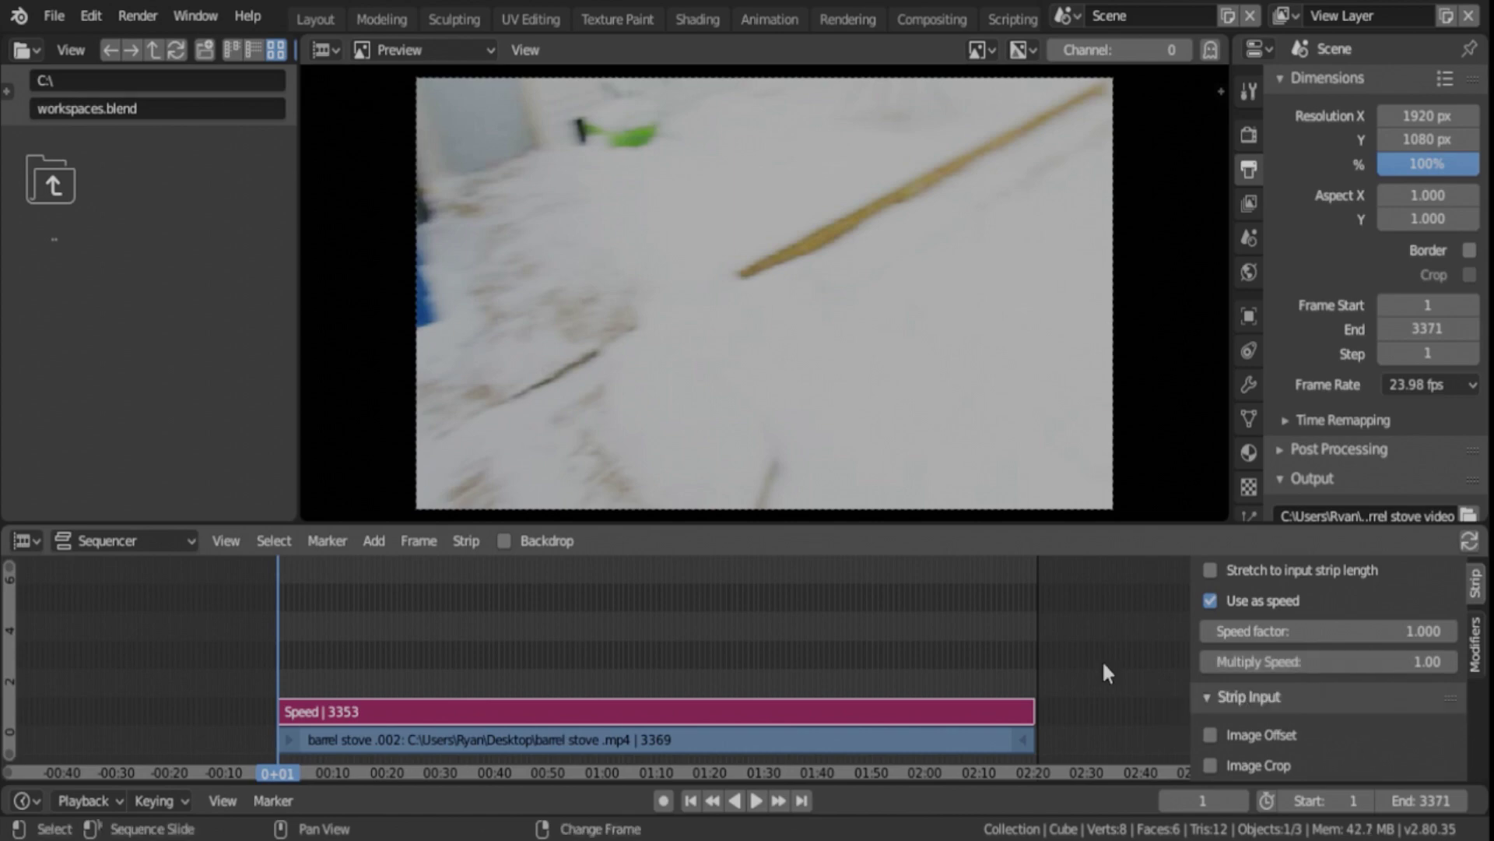
Set Multiply Speed to 5 and play back to confirm the footage runs five times faster.
{"action": "left_click", "coordinate": [761, 800]}
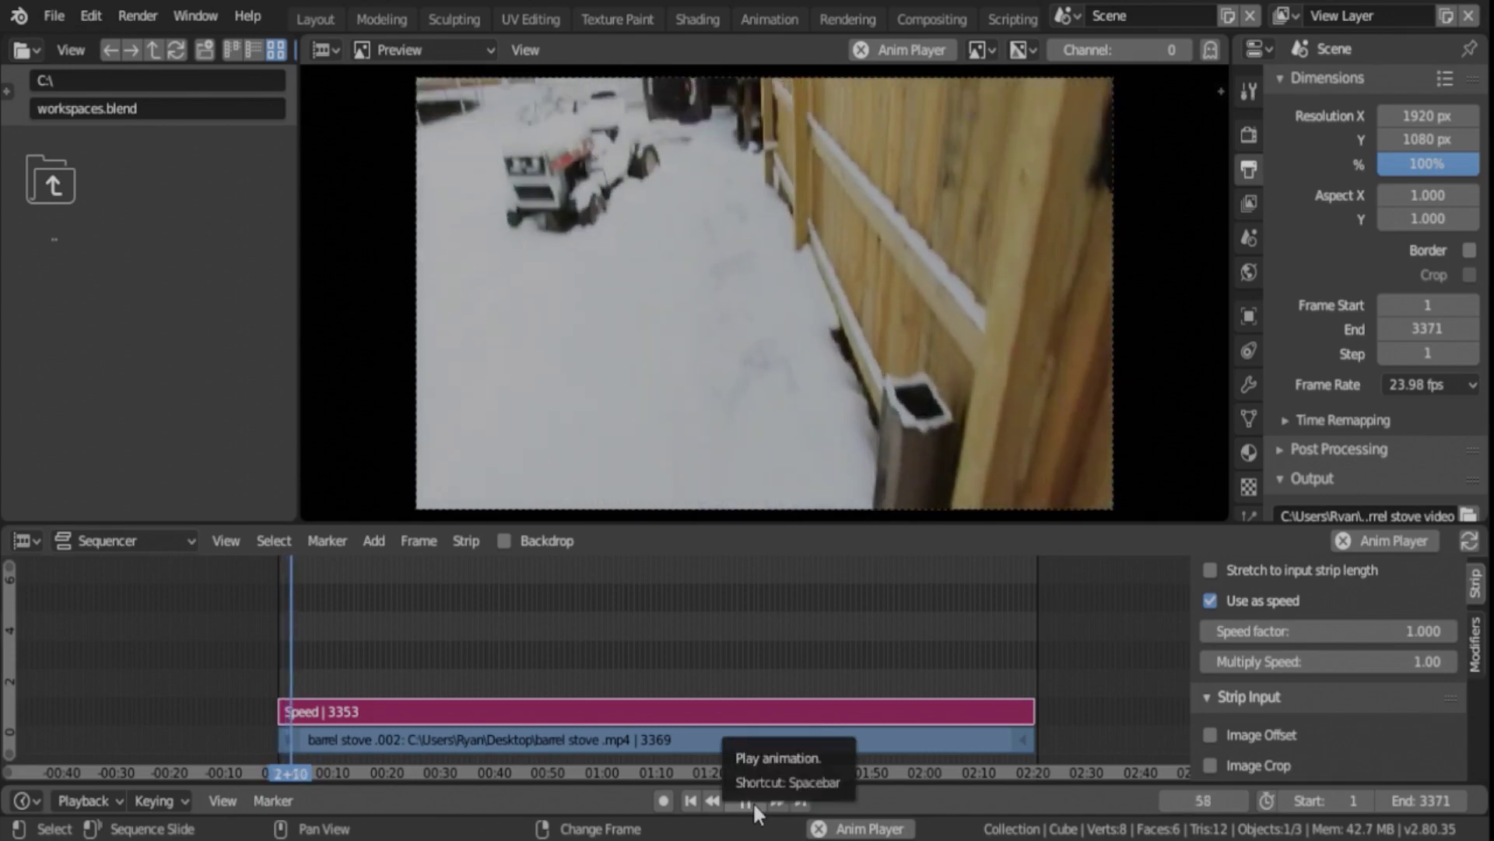
{"action": "left_click", "coordinate": [748, 800]}
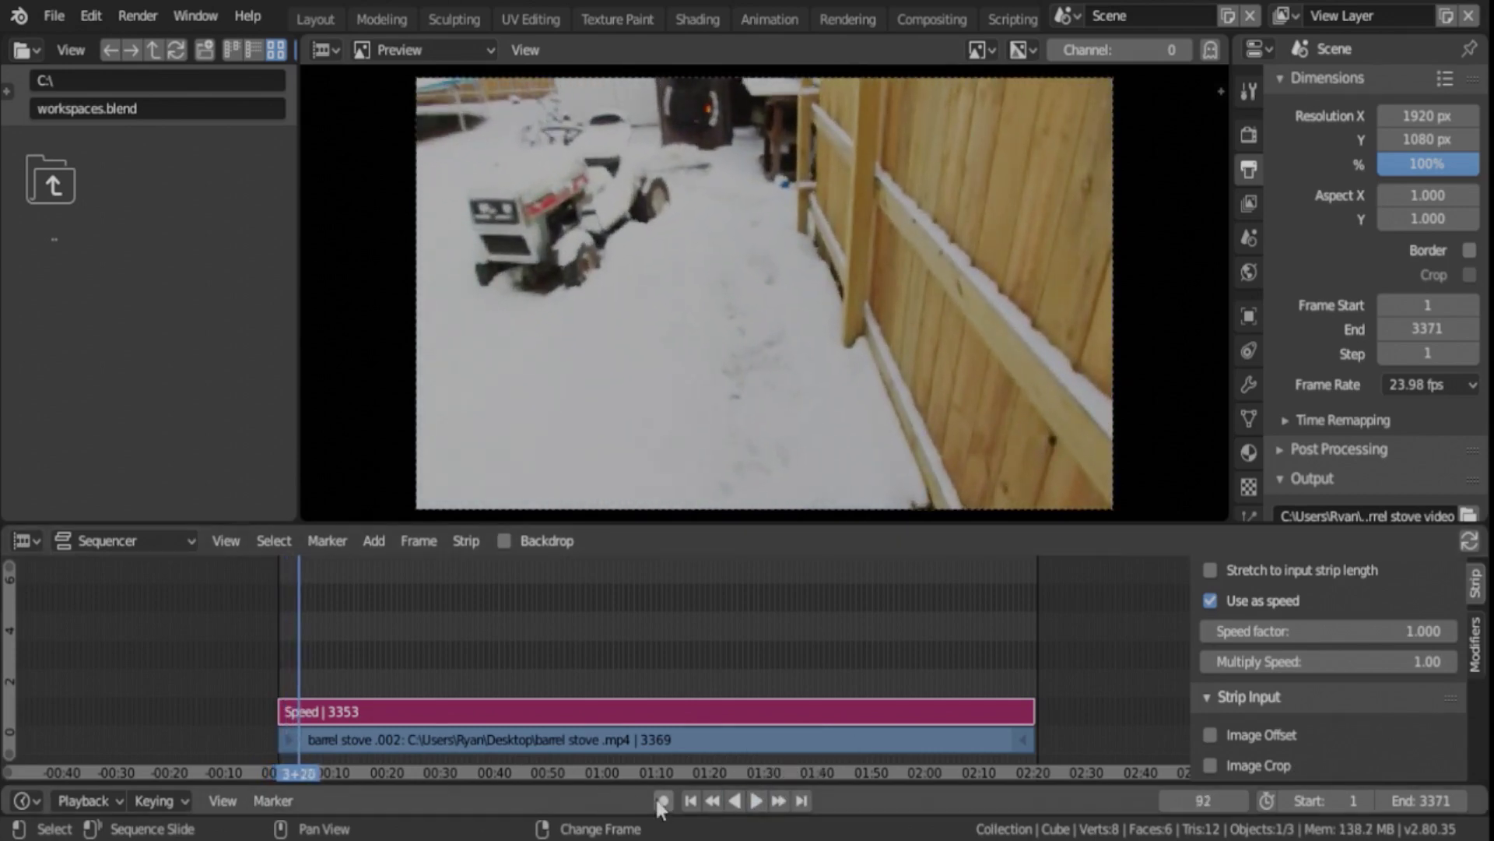
{"action": "left_click", "coordinate": [690, 800]}
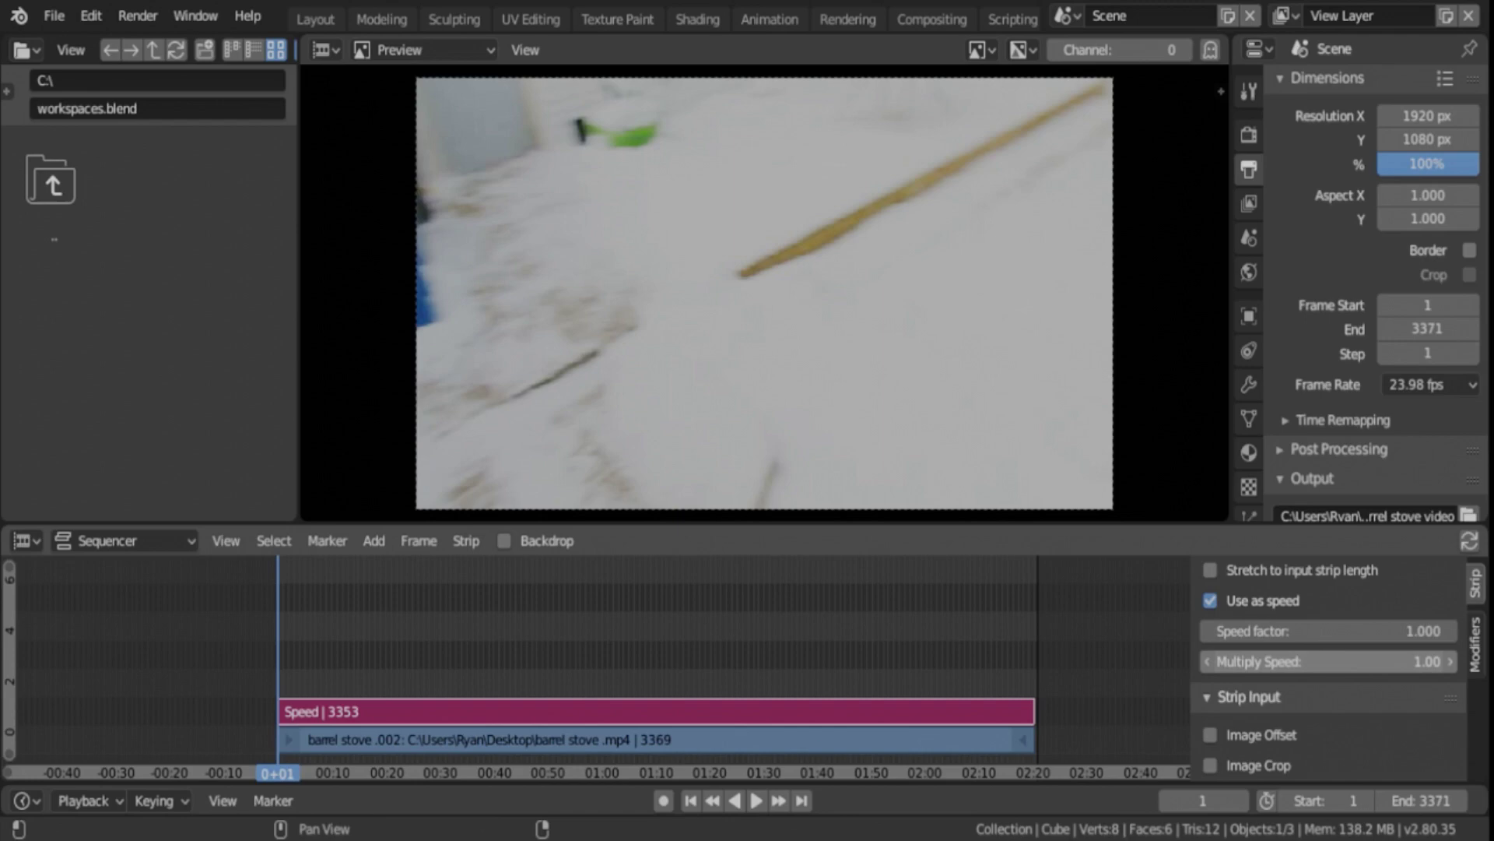
{"action": "left_click", "coordinate": [1348, 661]}
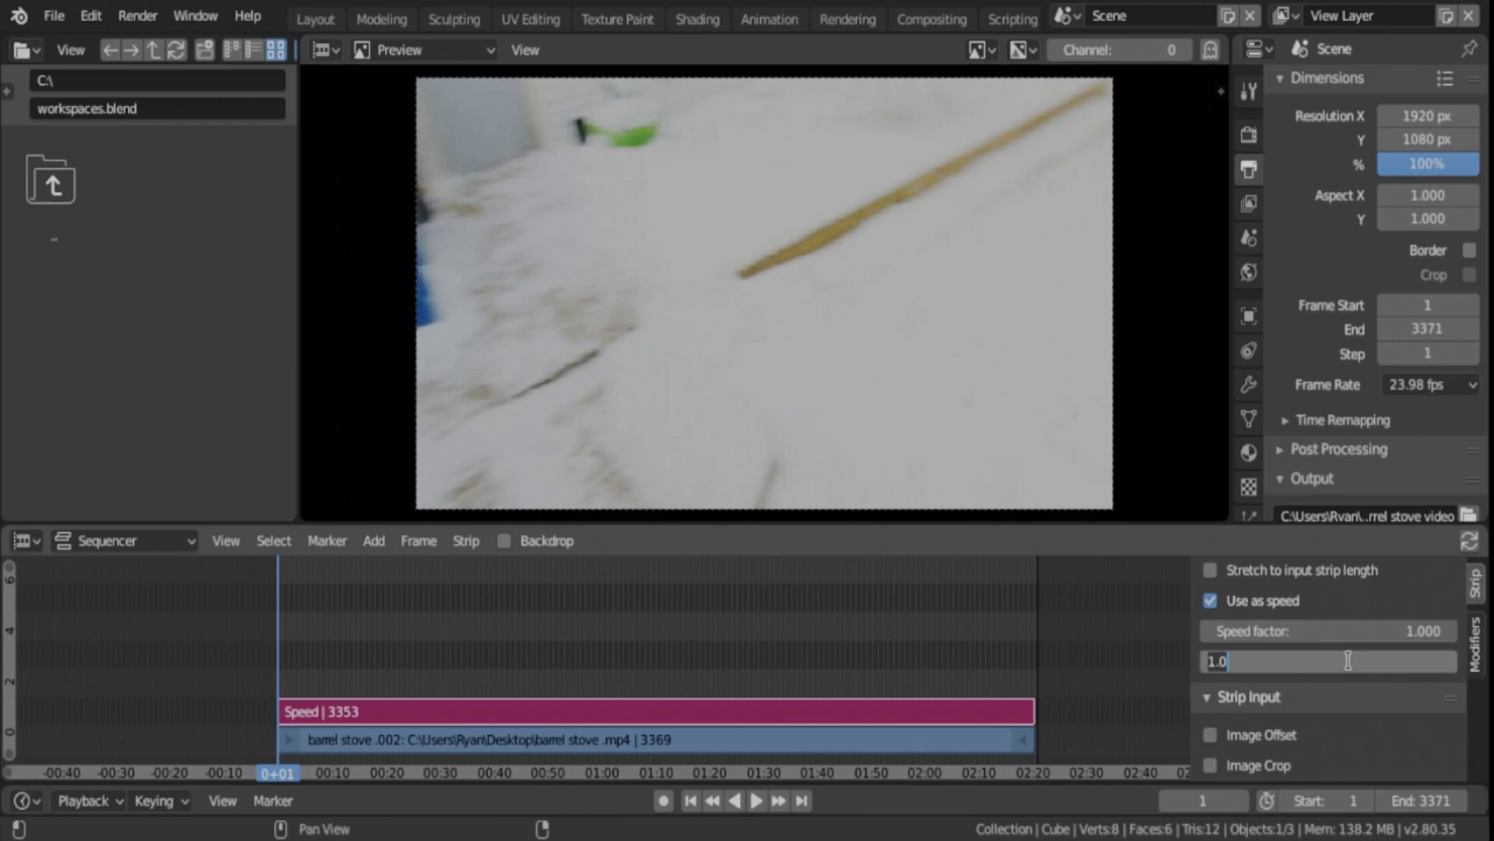
{"action": "type", "text": "5"}
{"action": "key", "text": "Return"}
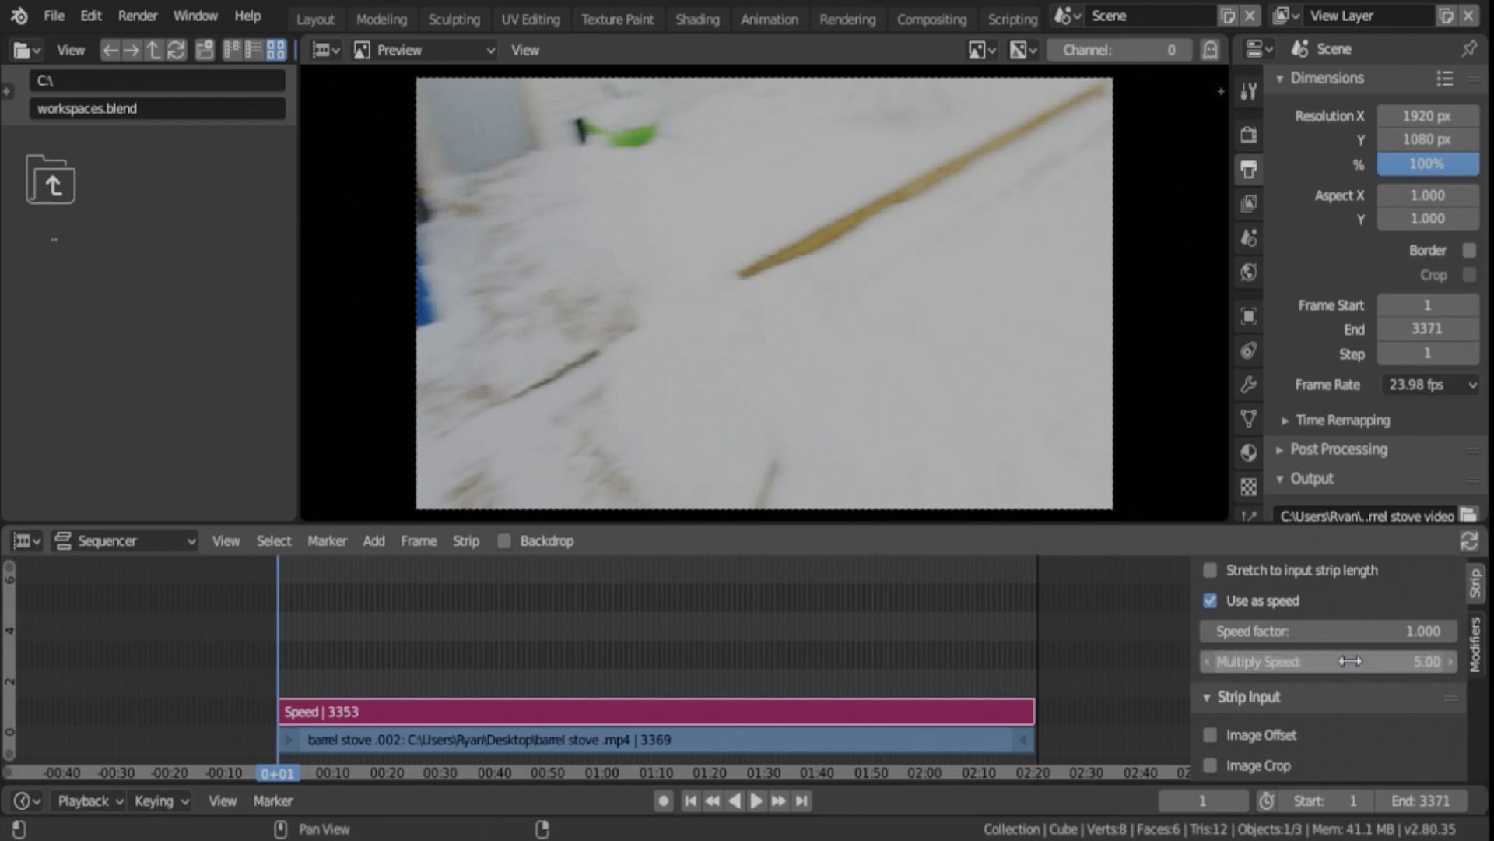
{"action": "left_click", "coordinate": [756, 801]}
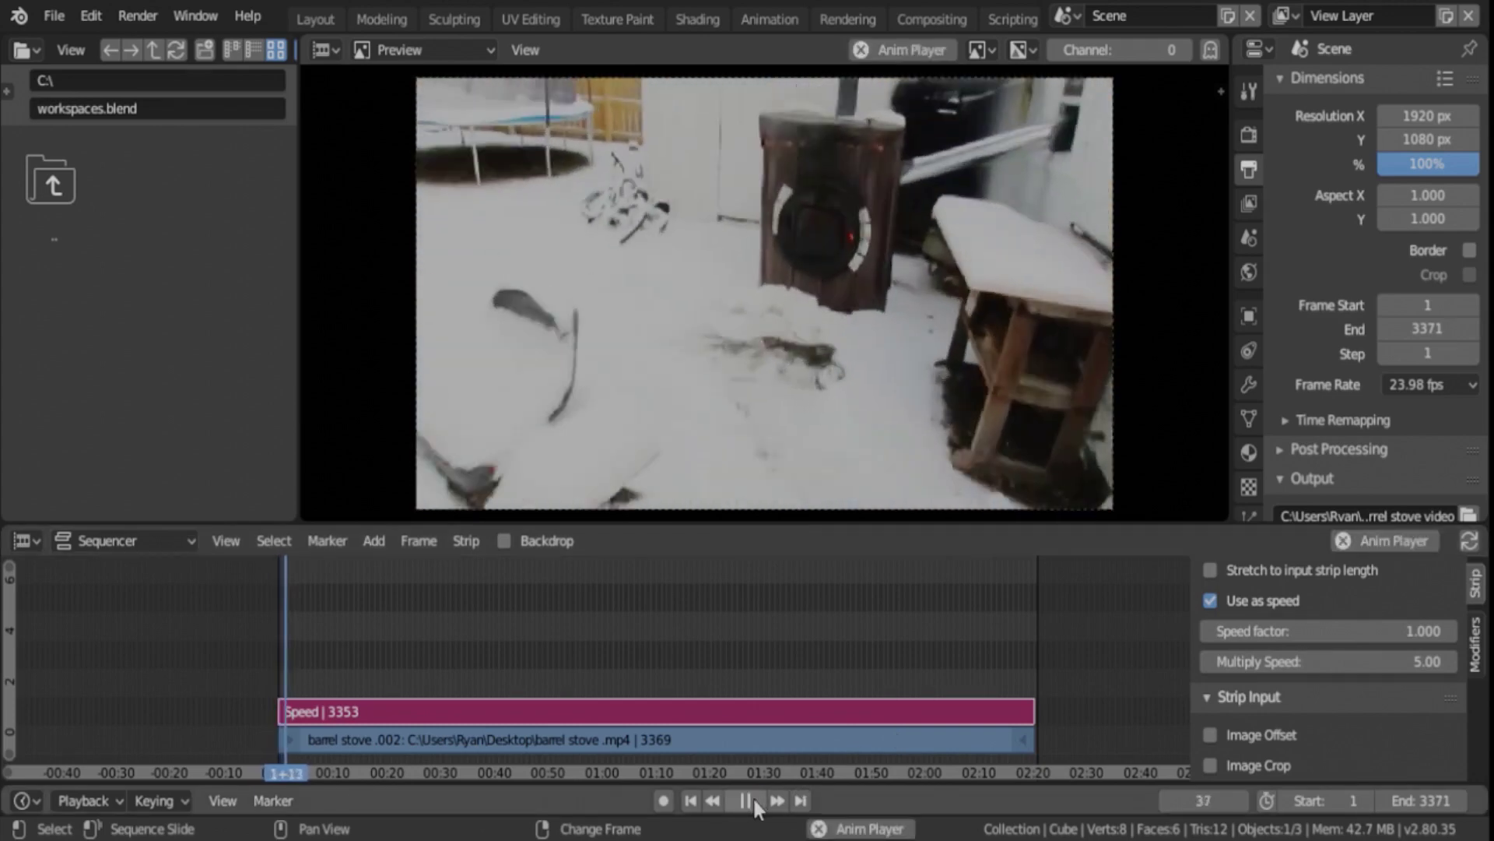
{"action": "left_click", "coordinate": [752, 801]}
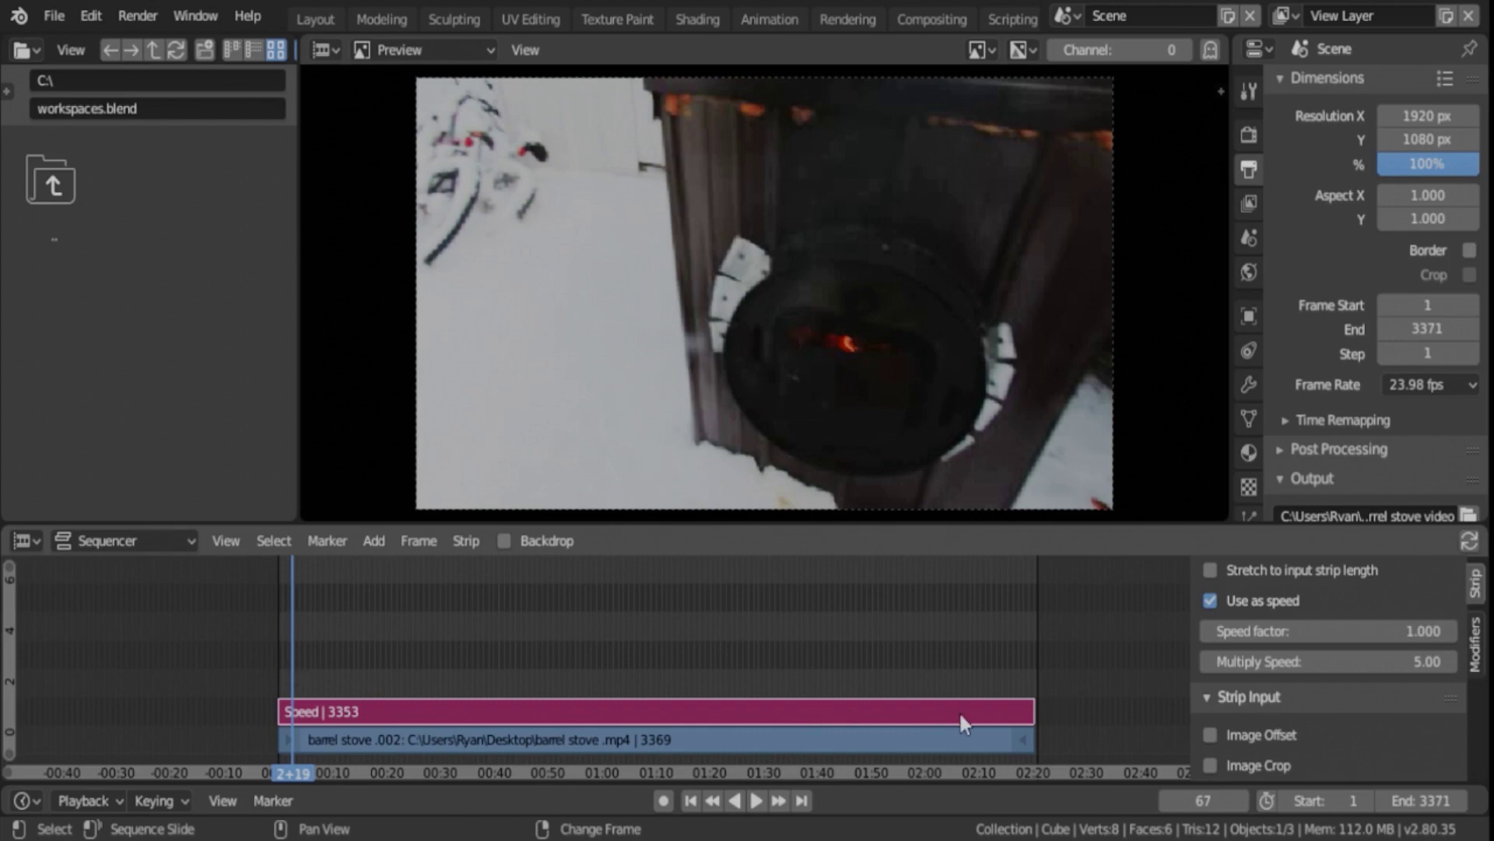
Step through frames to park the playhead on frame 674, the last frame before black.
{"action": "left_click", "coordinate": [893, 739]}
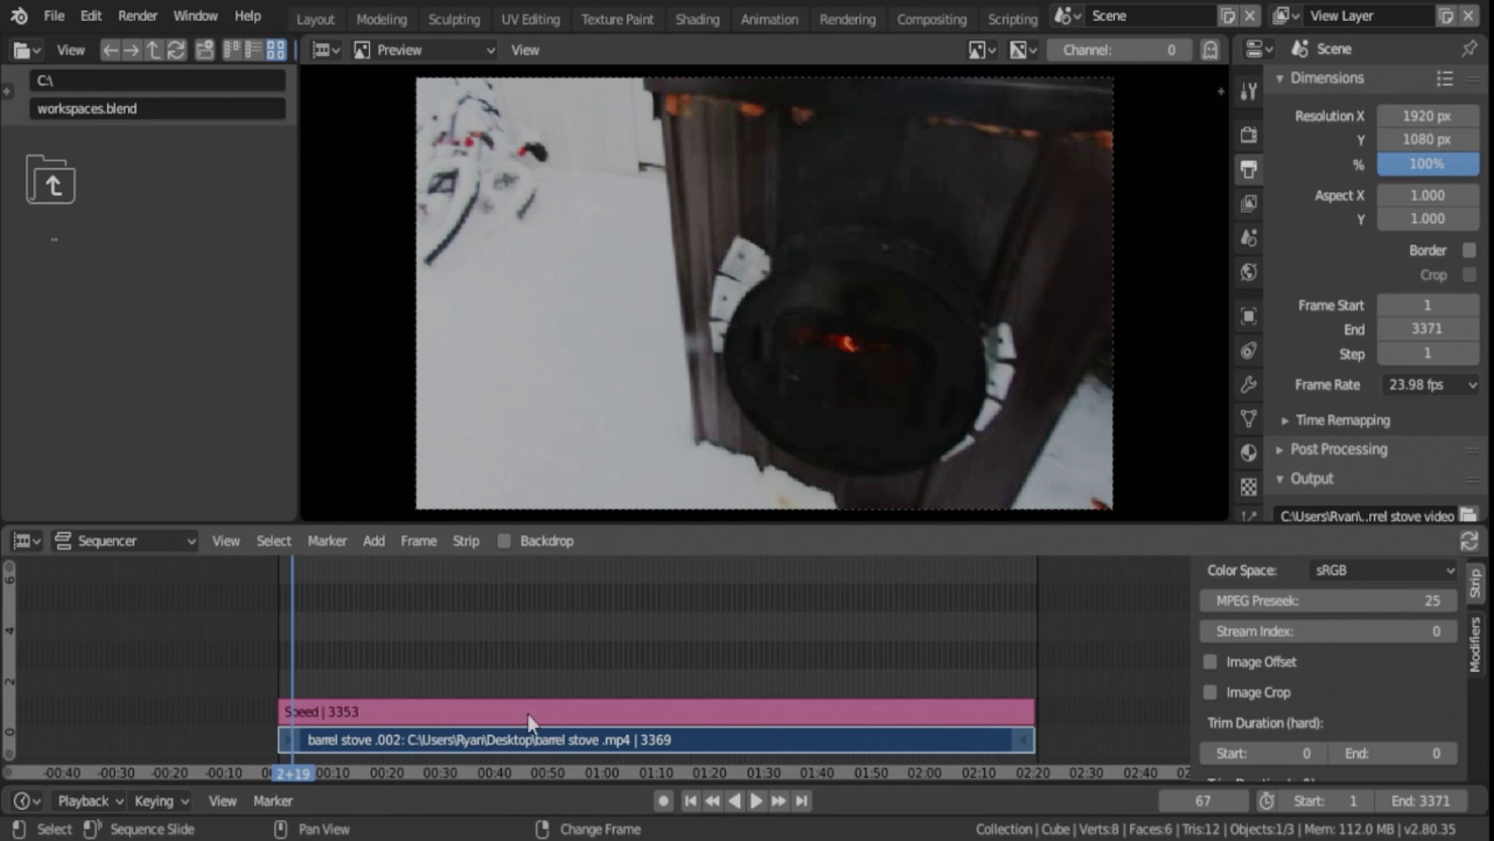
{"action": "left_click", "coordinate": [296, 676]}
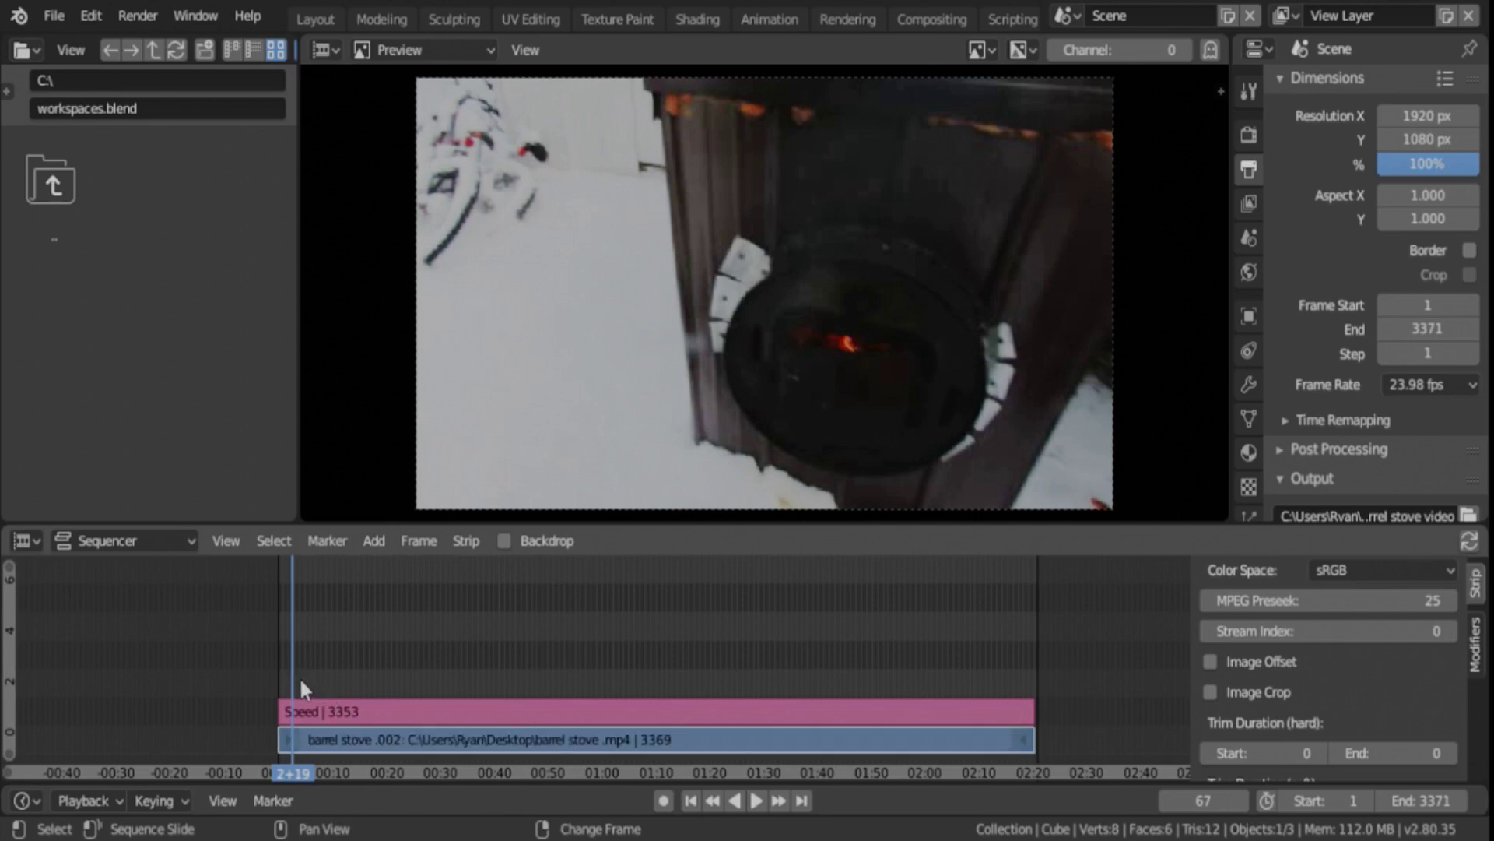
{"action": "key", "text": "Left"}
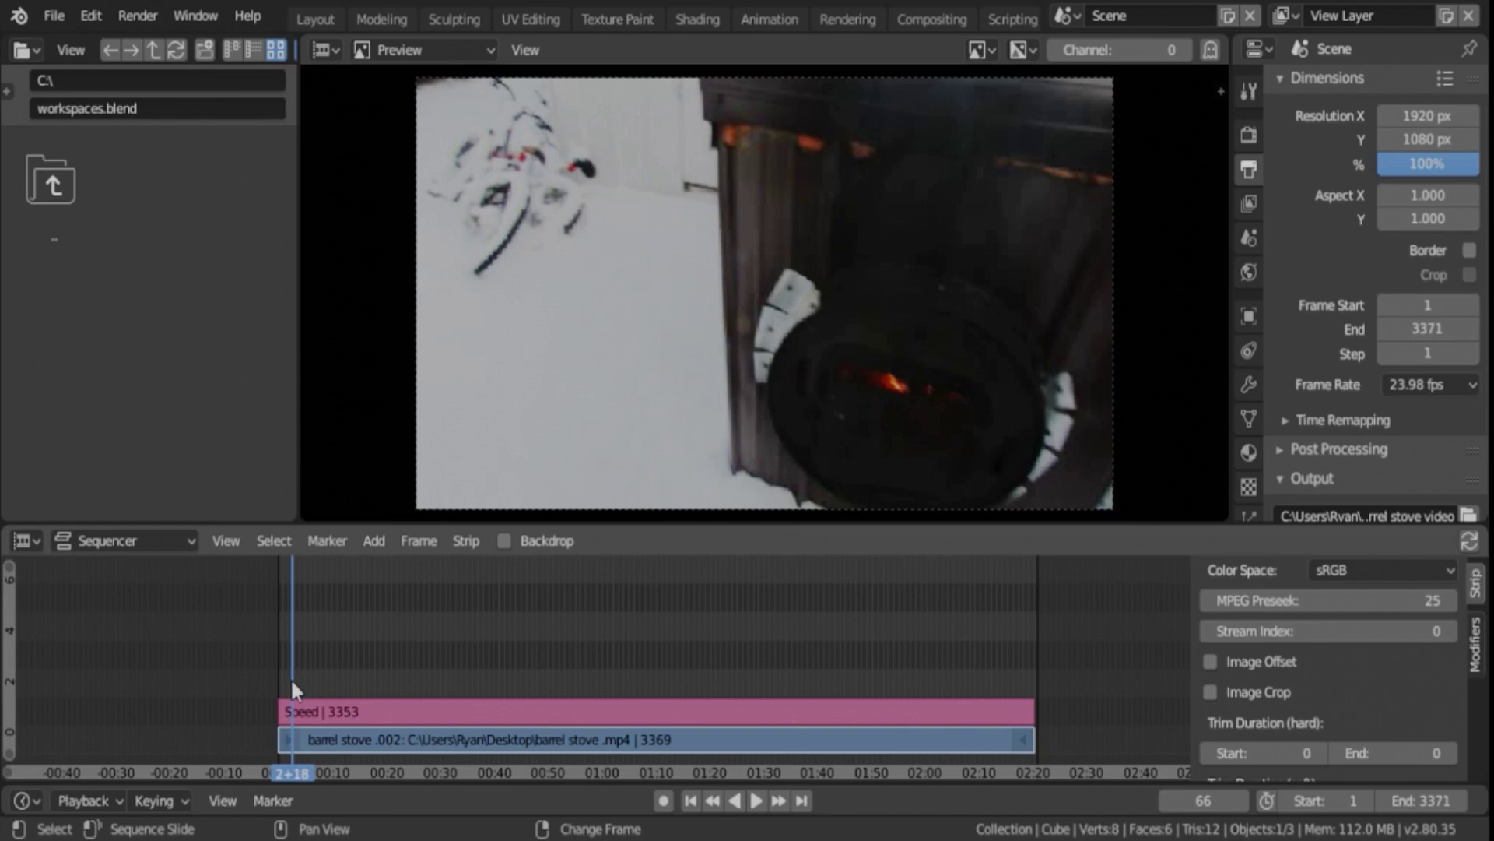
{"action": "key", "text": "space"}
{"action": "right_click_drag", "start_coordinate": [291, 679], "coordinate": [428, 673]}
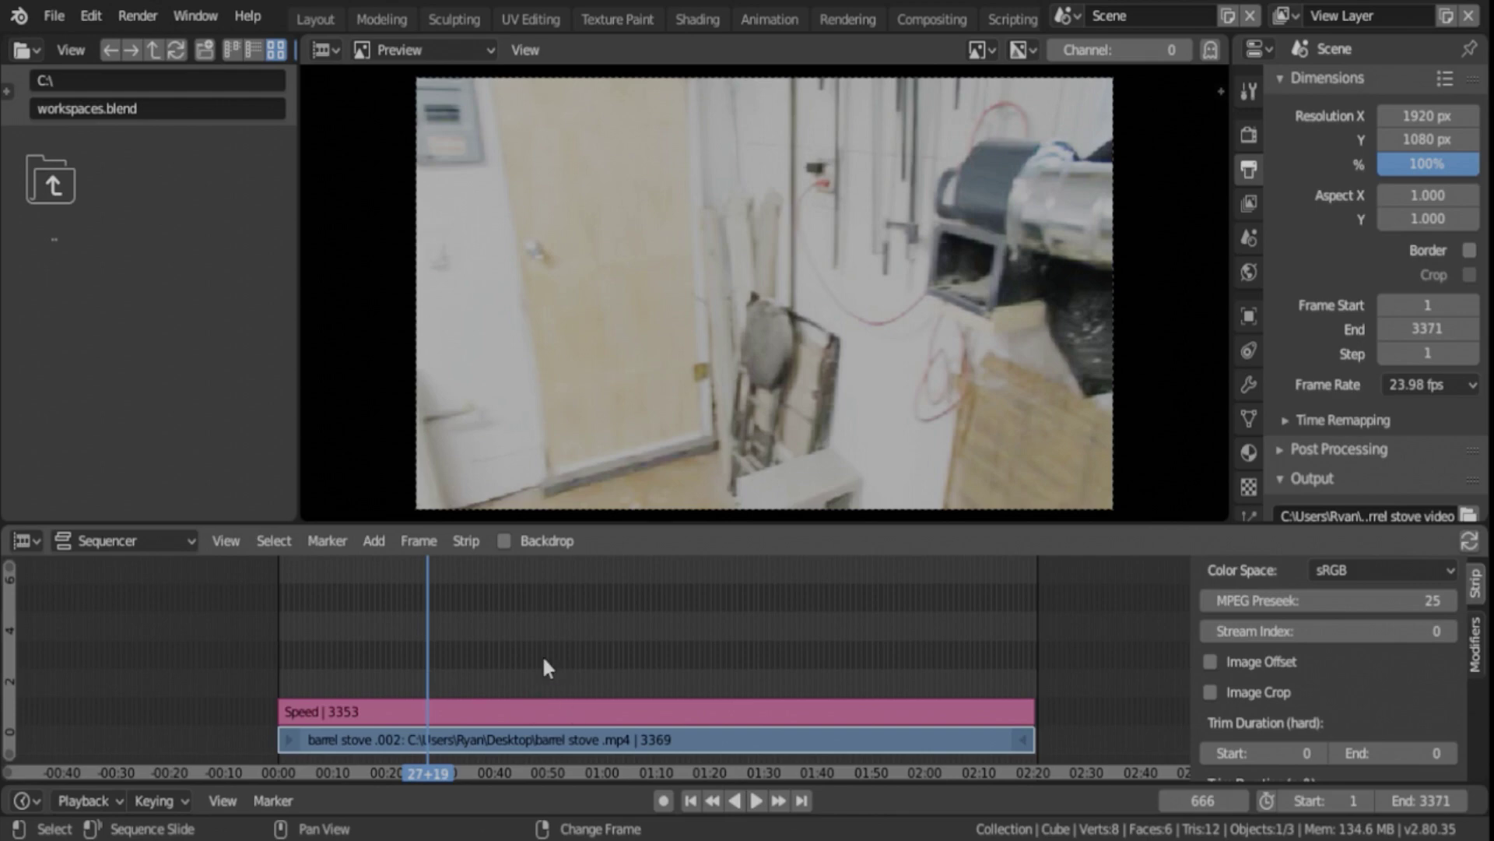
{"action": "key", "text": "Right"}
{"action": "key", "text": "Right"}
{"action": "key", "text": "Right"}
{"action": "key", "text": "Right"}
{"action": "key", "text": "Right"}
{"action": "key", "text": "Right"}
{"action": "key", "text": "Right"}
{"action": "key", "text": "Right"}
{"action": "key", "text": "Right"}
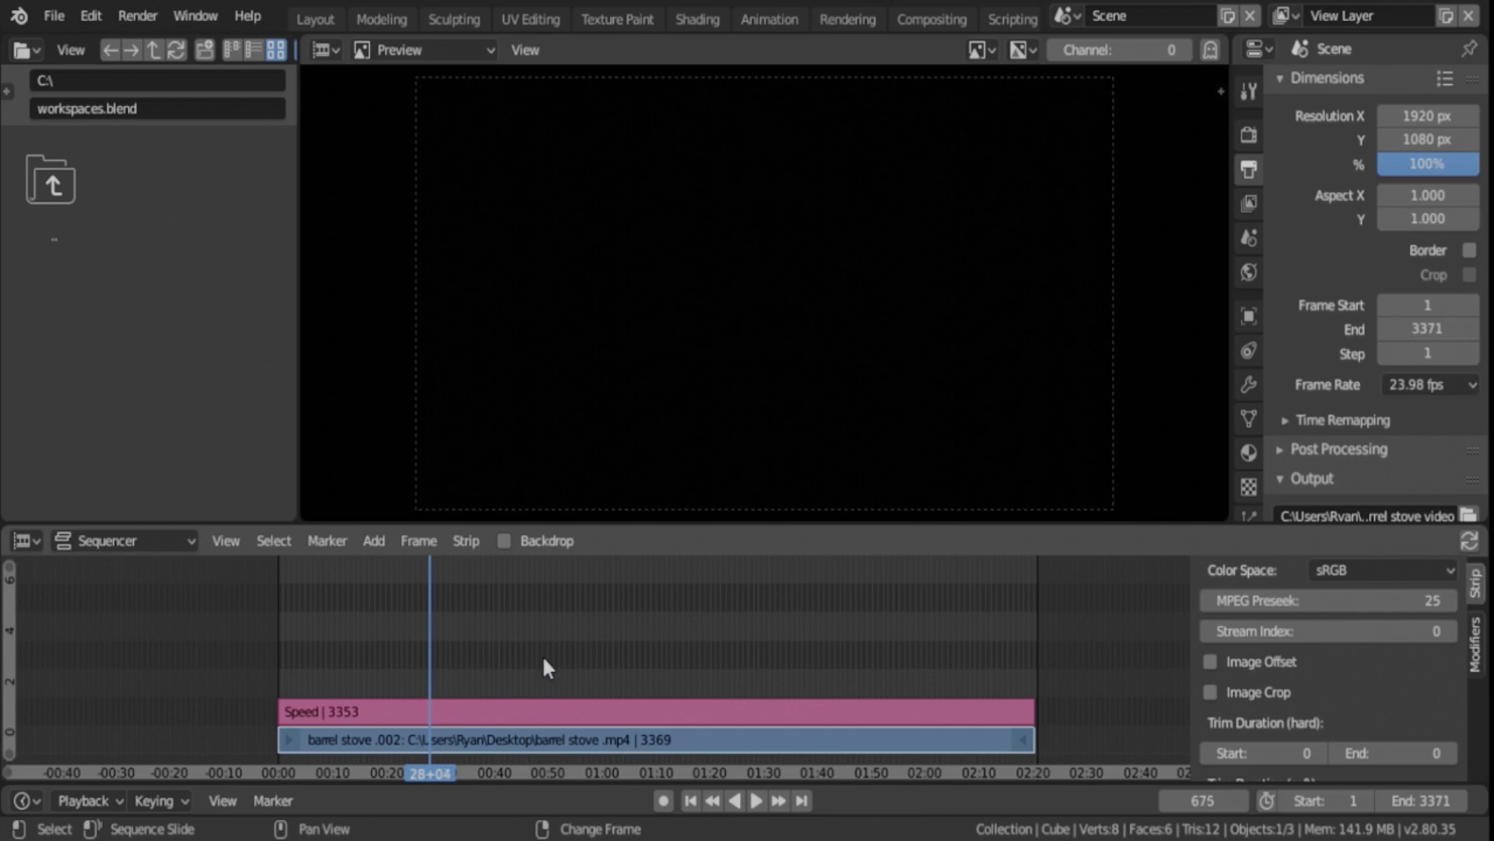
{"action": "key", "text": "Left"}
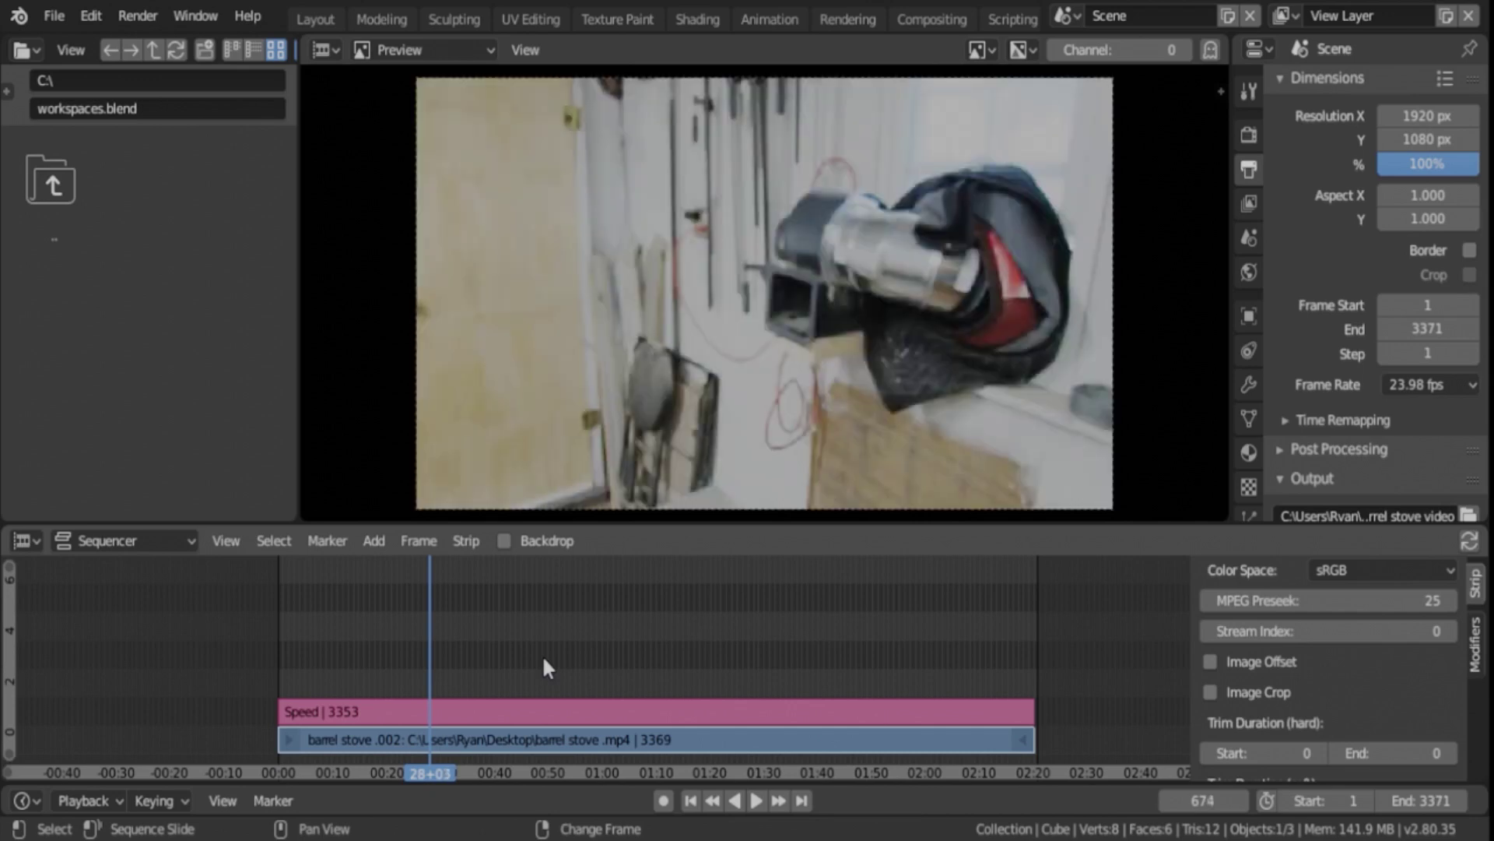
{"action": "key", "text": "Right"}
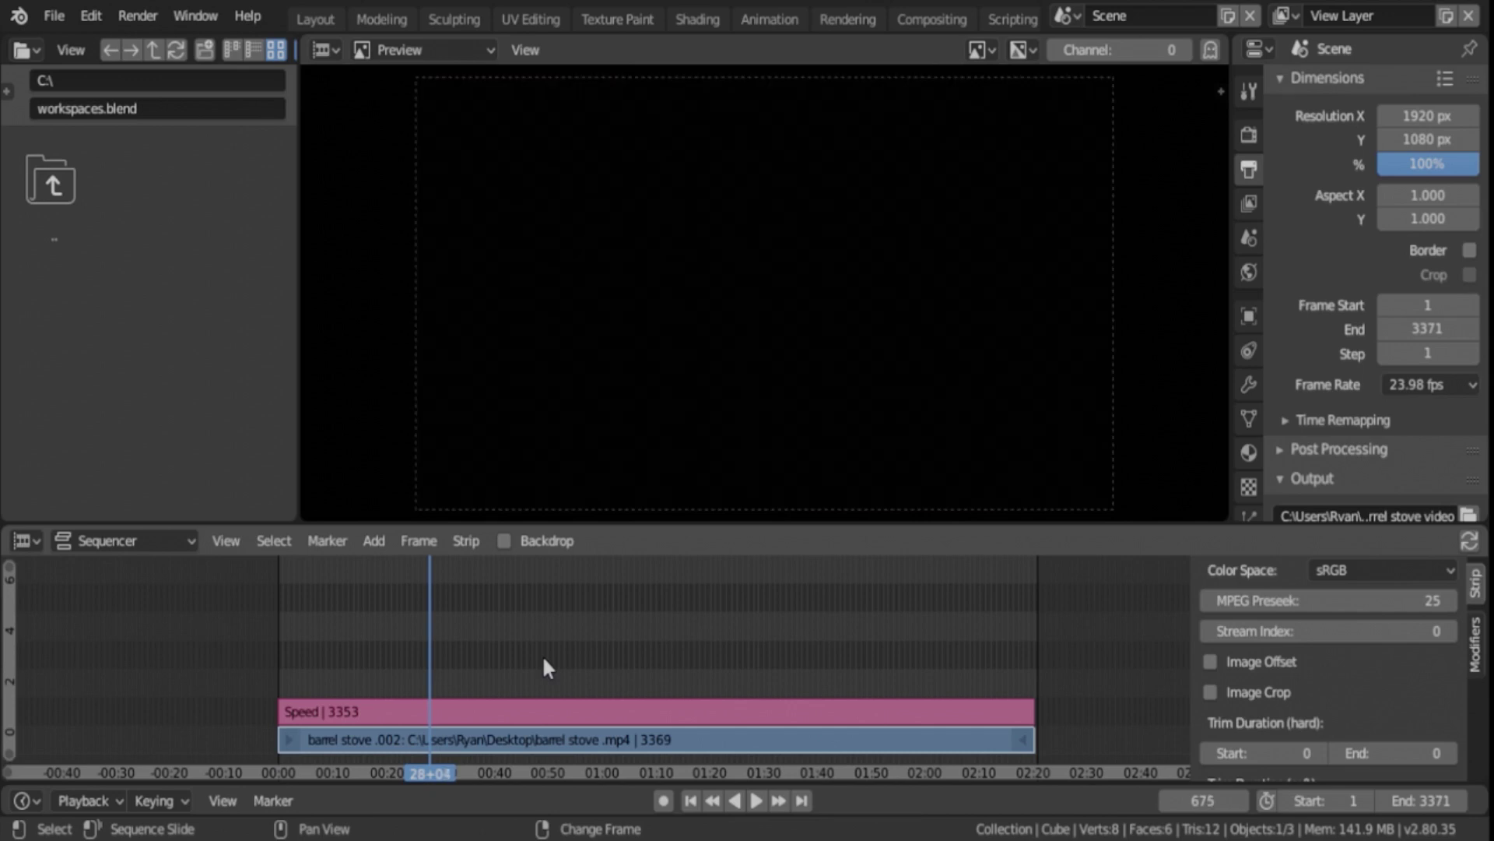
{"action": "key", "text": "Left"}
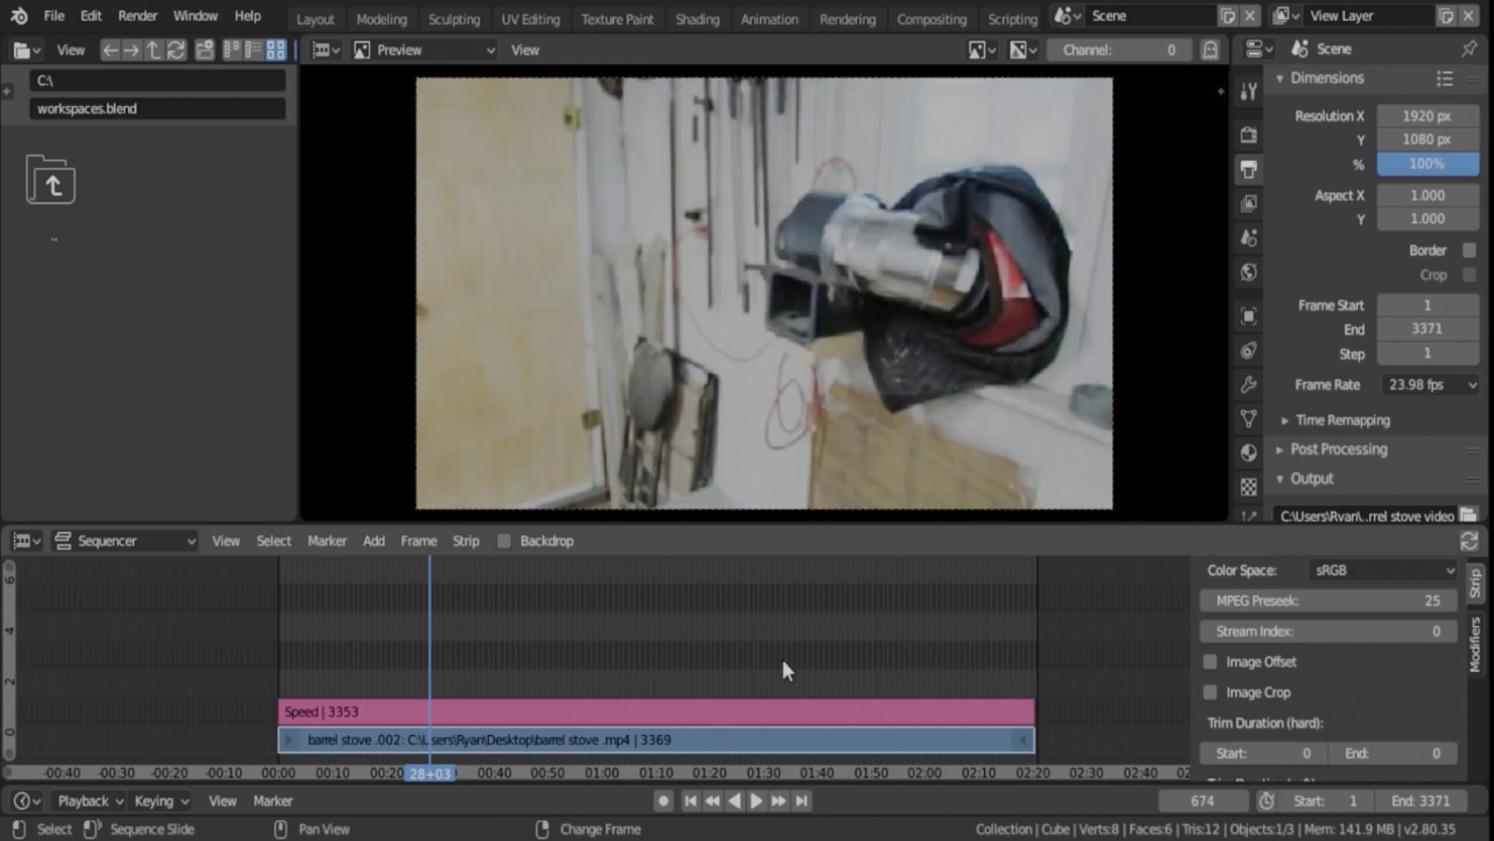
Trim the movie strip's end to the playhead so both strips end at frame 673.
{"action": "left_click", "coordinate": [1025, 739]}
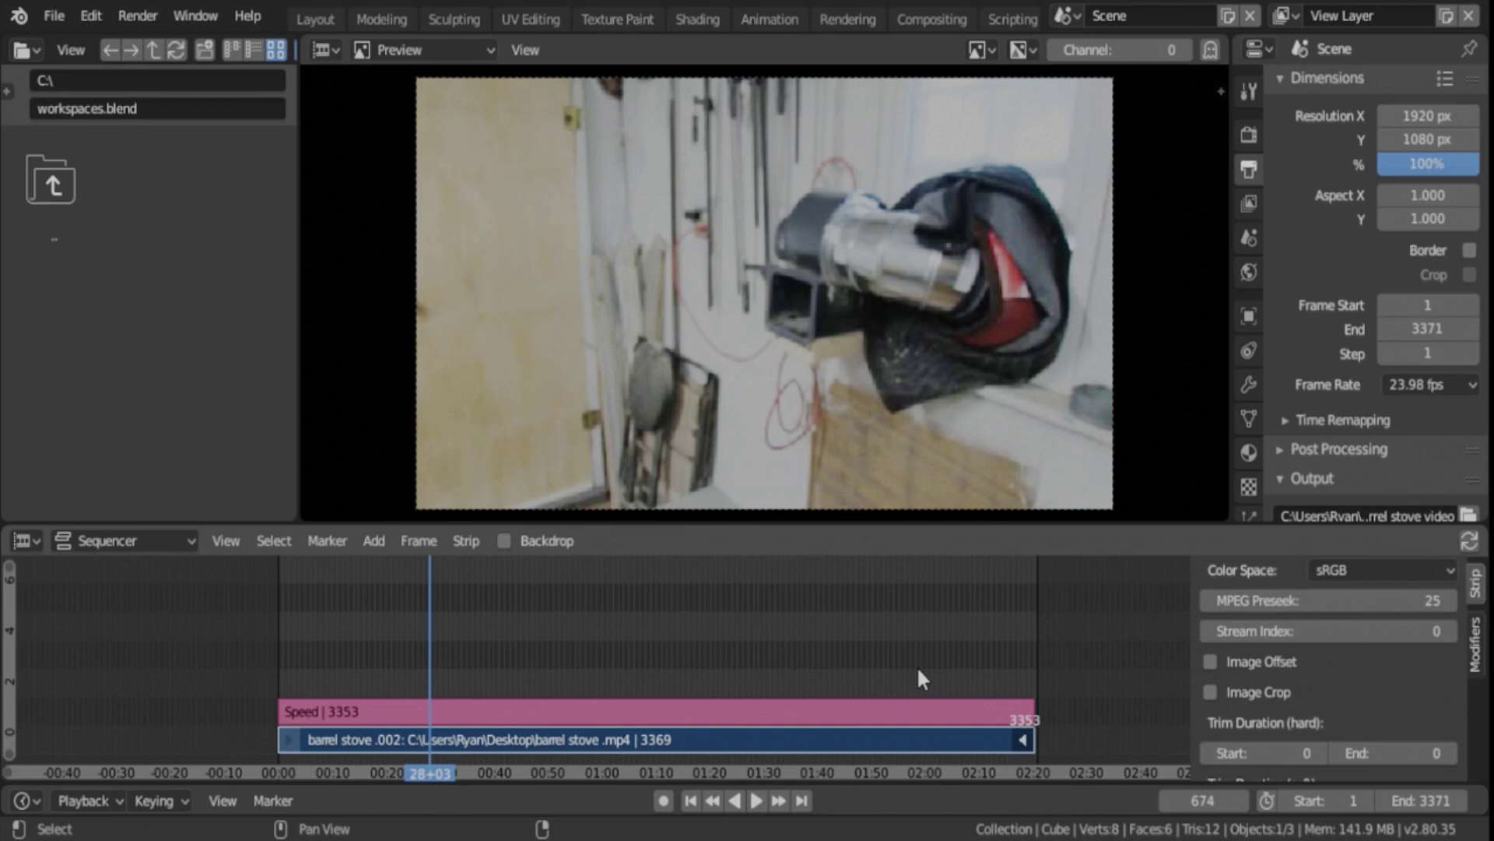
{"action": "key", "text": "shift+s"}
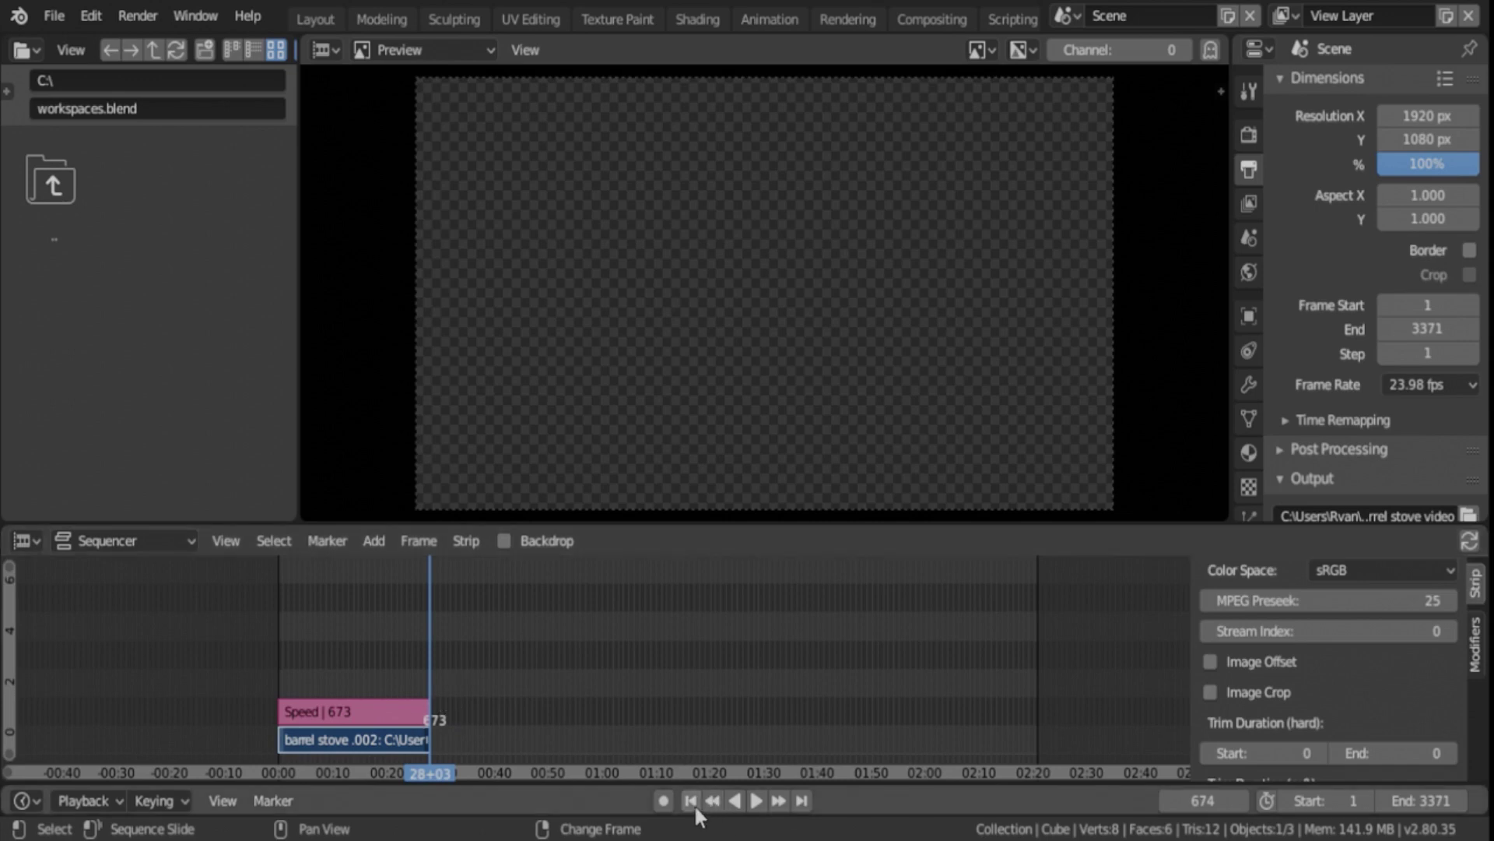
{"action": "right_click", "coordinate": [530, 683]}
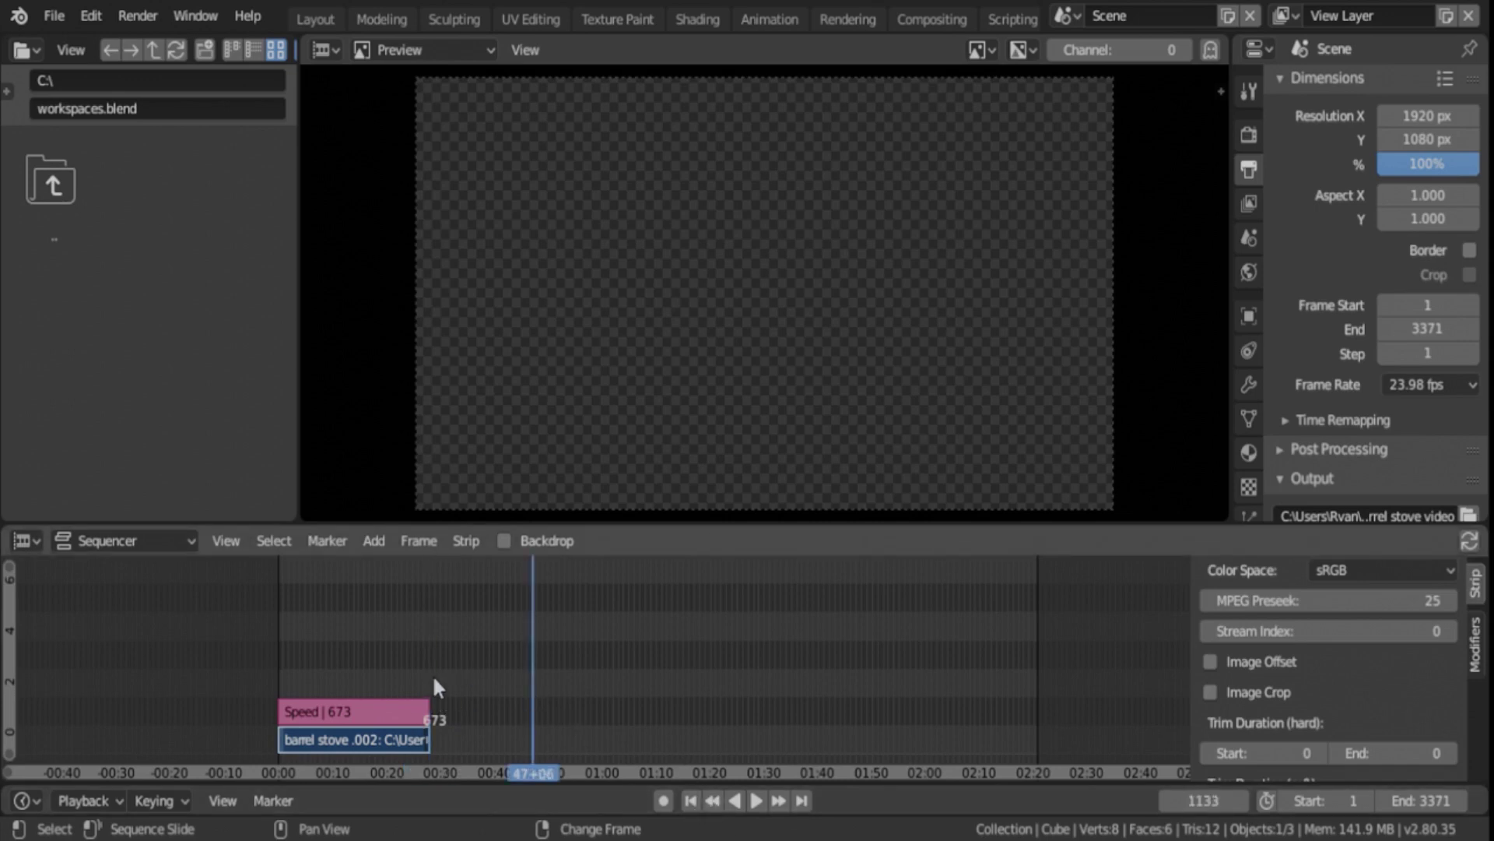
{"action": "left_click", "coordinate": [530, 666]}
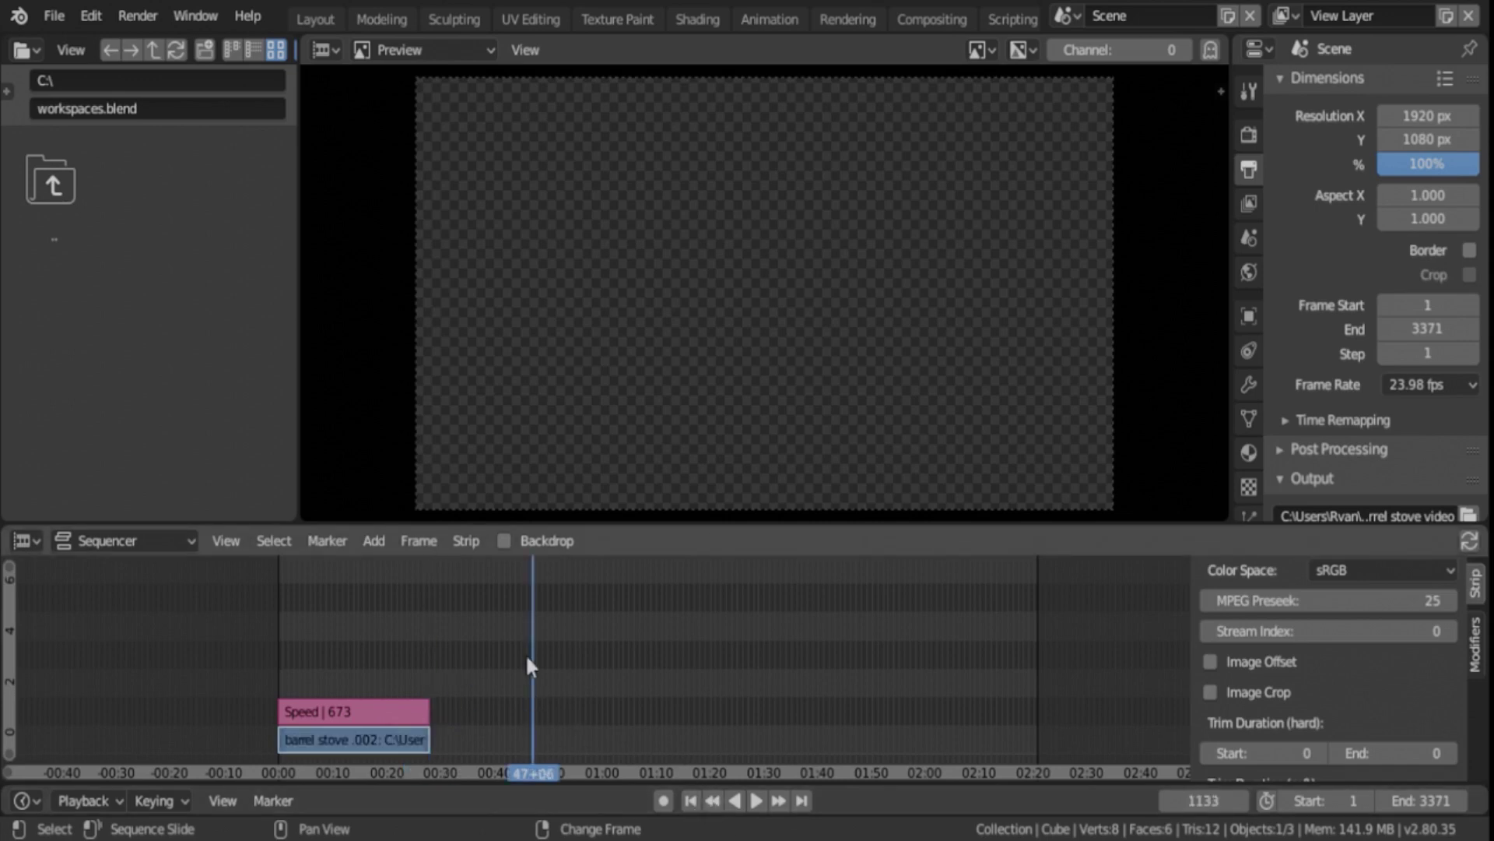
{"action": "left_click", "coordinate": [688, 800]}
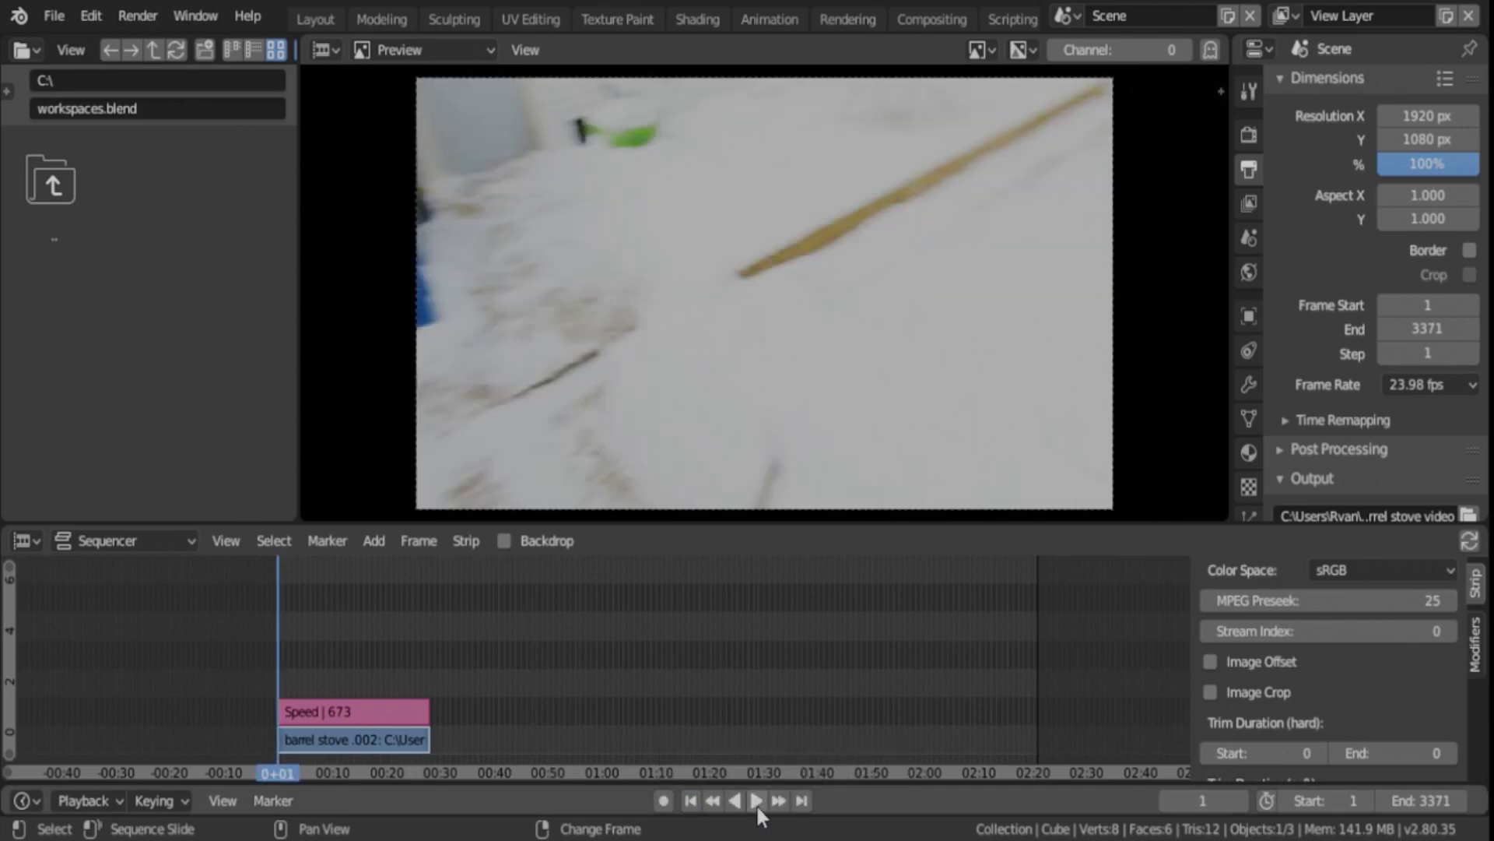
{"action": "left_click", "coordinate": [756, 801]}
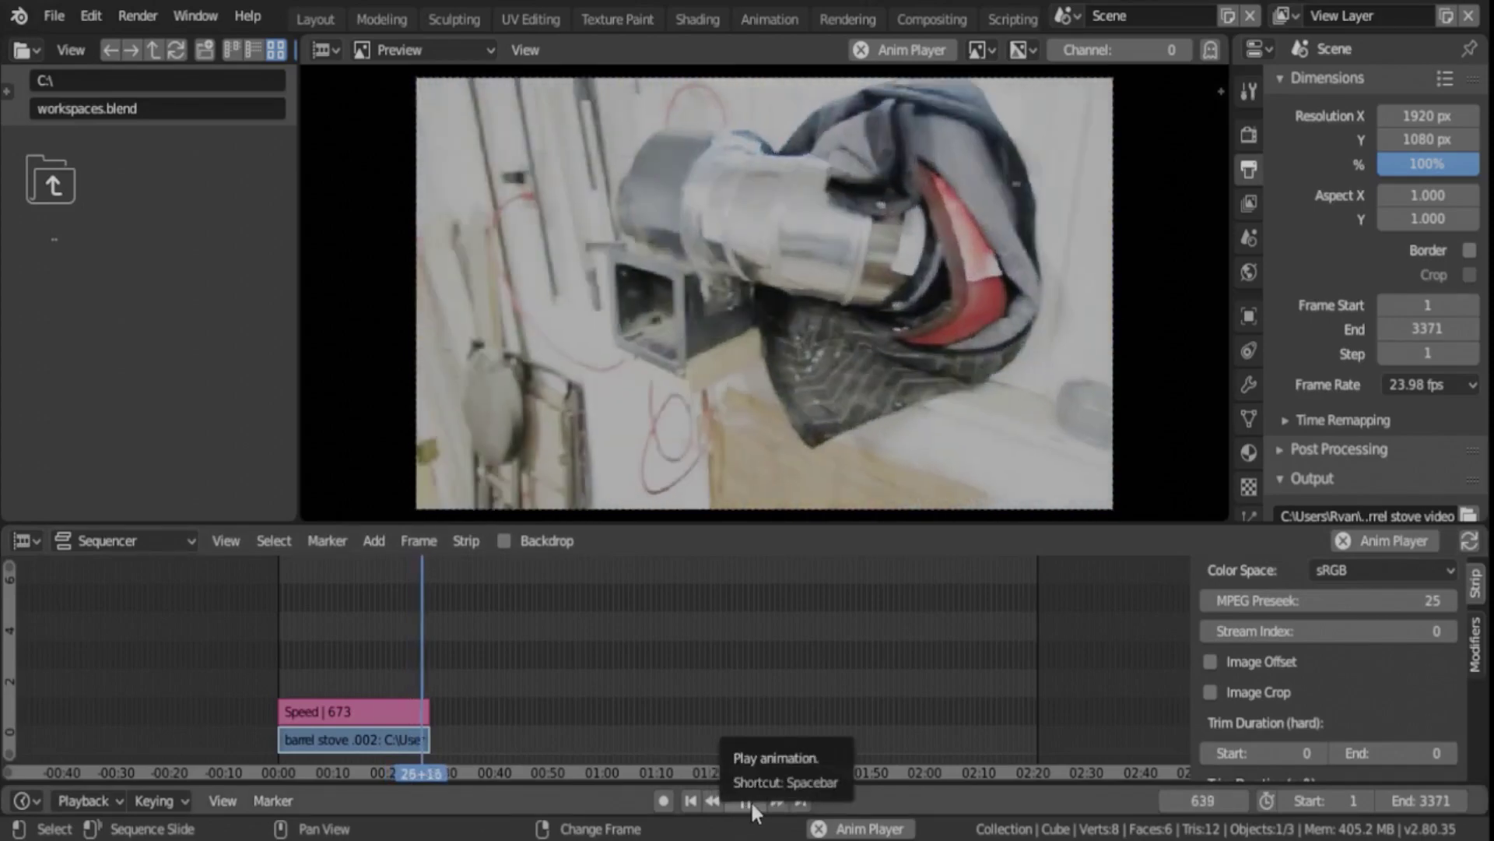
Select the barrel stove movie strip and Speed strip and make them one 673-frame MetaStrip.
{"action": "left_click", "coordinate": [750, 800]}
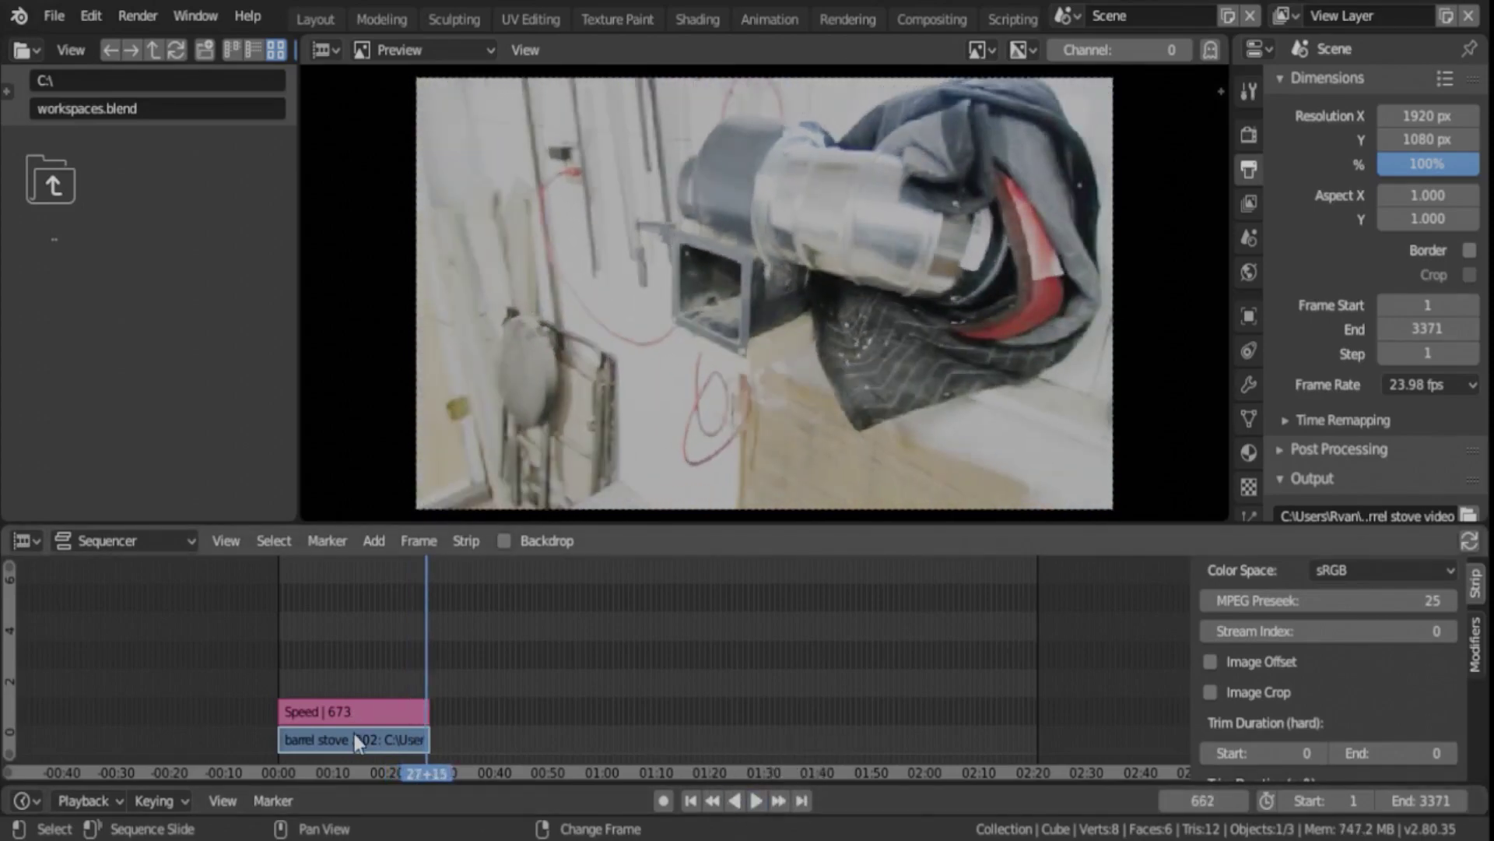
{"action": "left_click", "coordinate": [355, 735]}
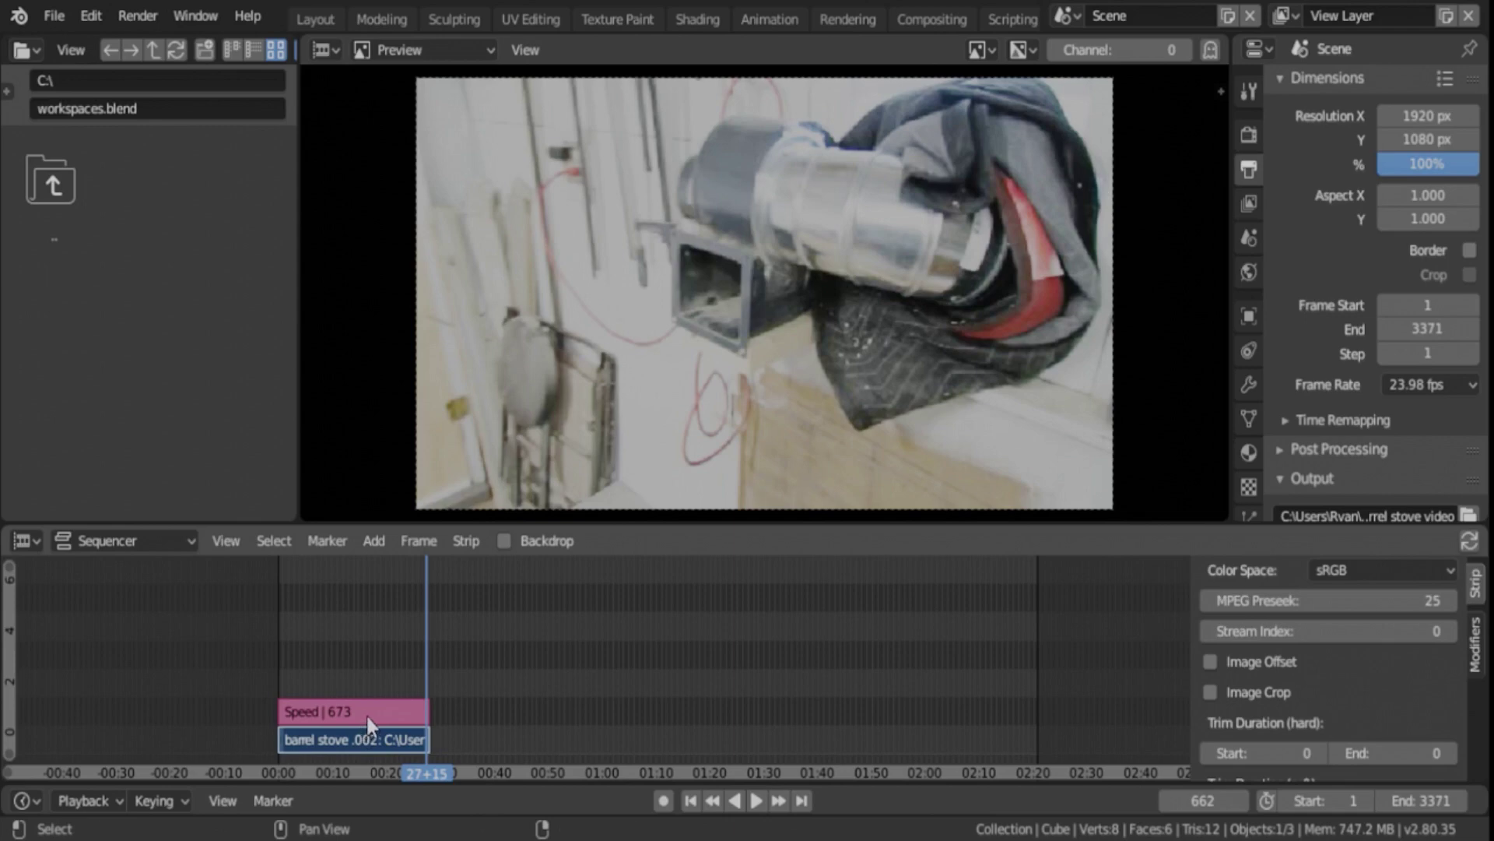
{"action": "left_click", "coordinate": [367, 716]}
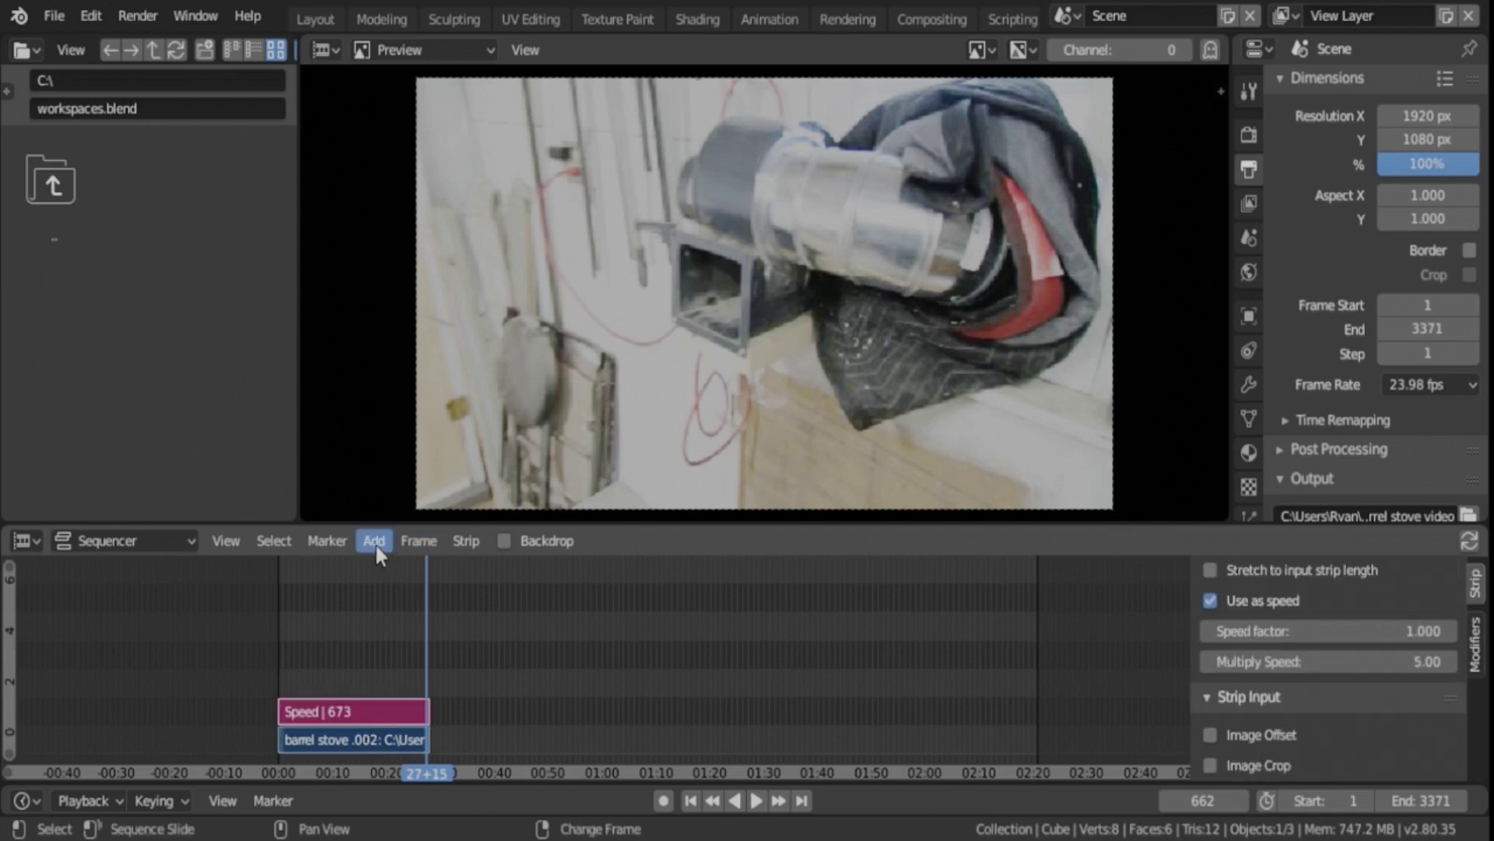
{"action": "left_click", "coordinate": [467, 542]}
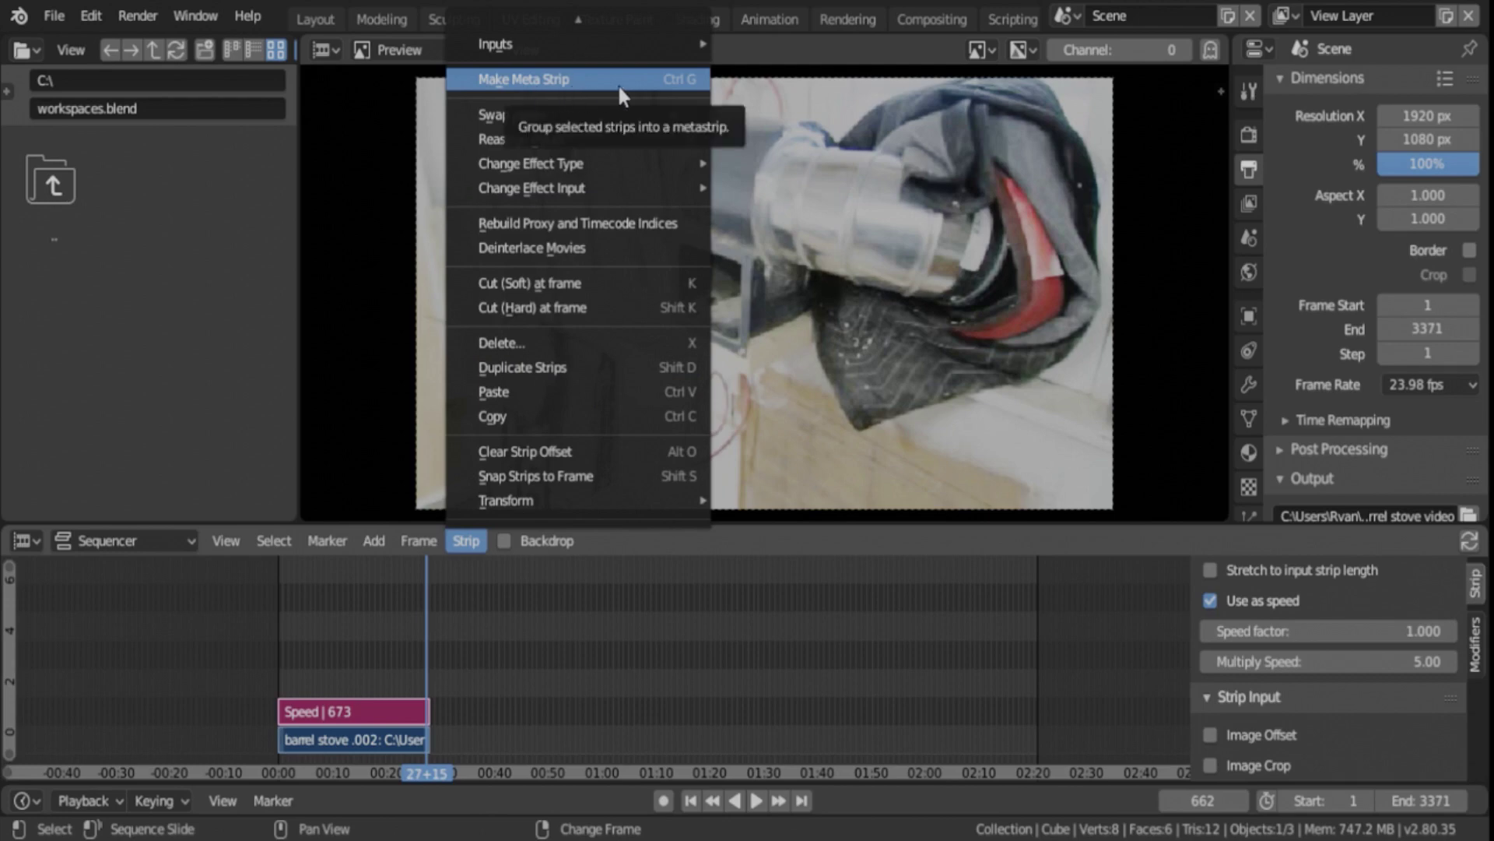
{"action": "left_click", "coordinate": [558, 87]}
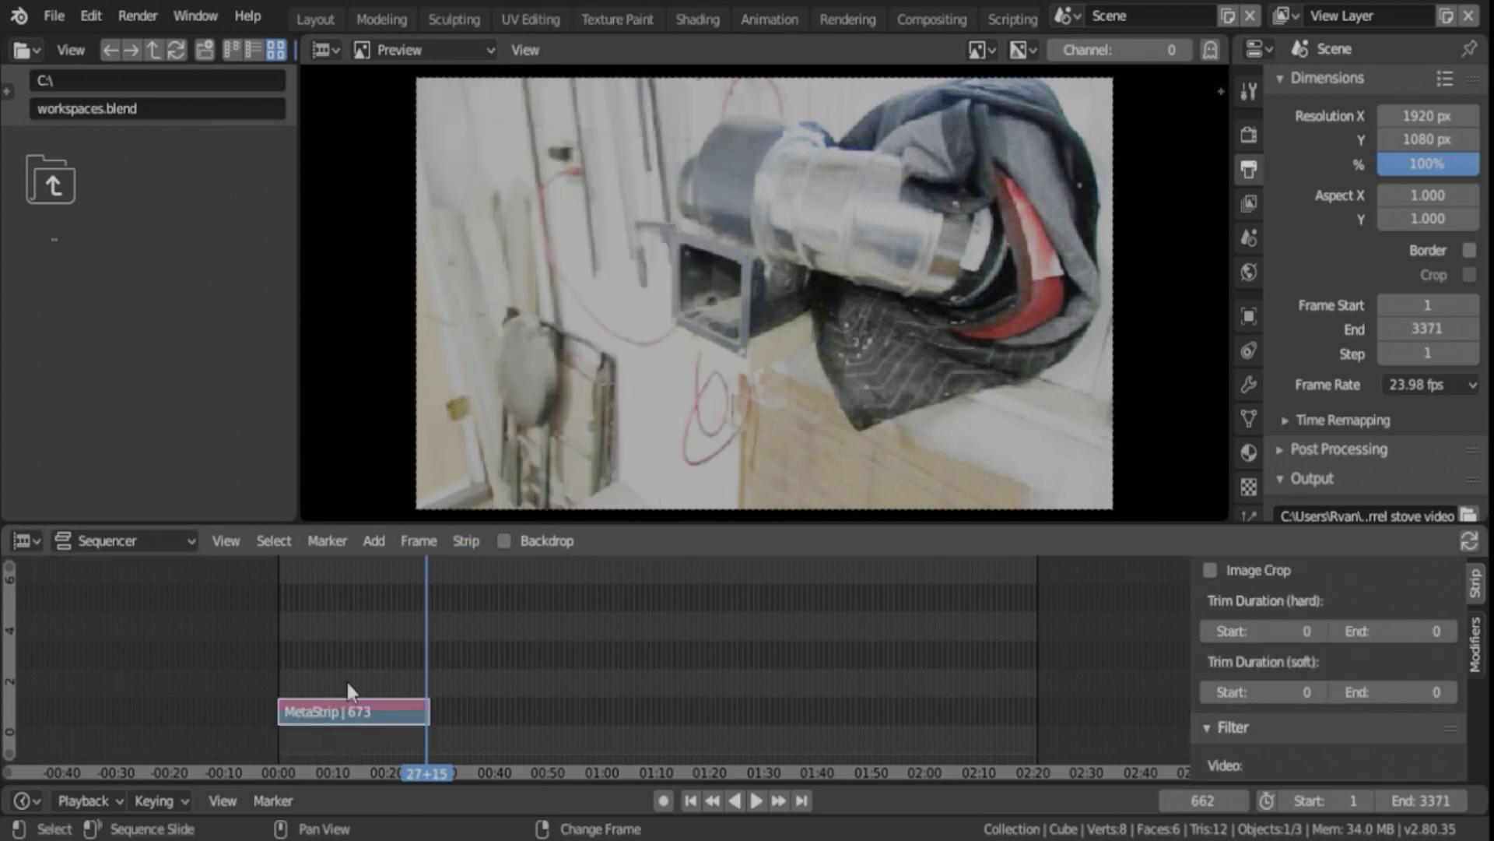
{"action": "left_click", "coordinate": [300, 651]}
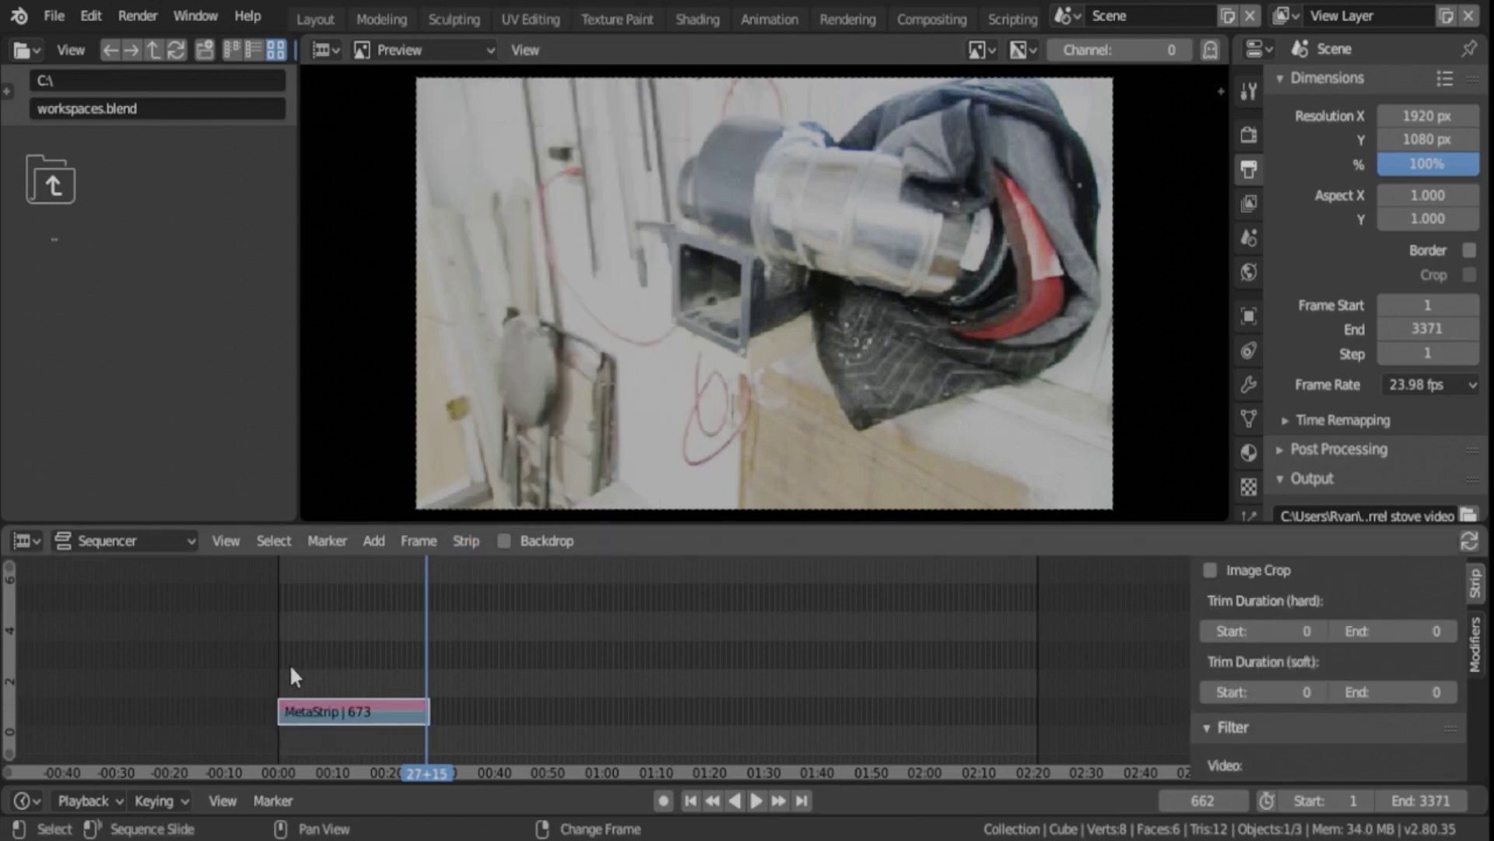
{"action": "right_click", "coordinate": [293, 674]}
{"action": "left_click", "coordinate": [759, 800]}
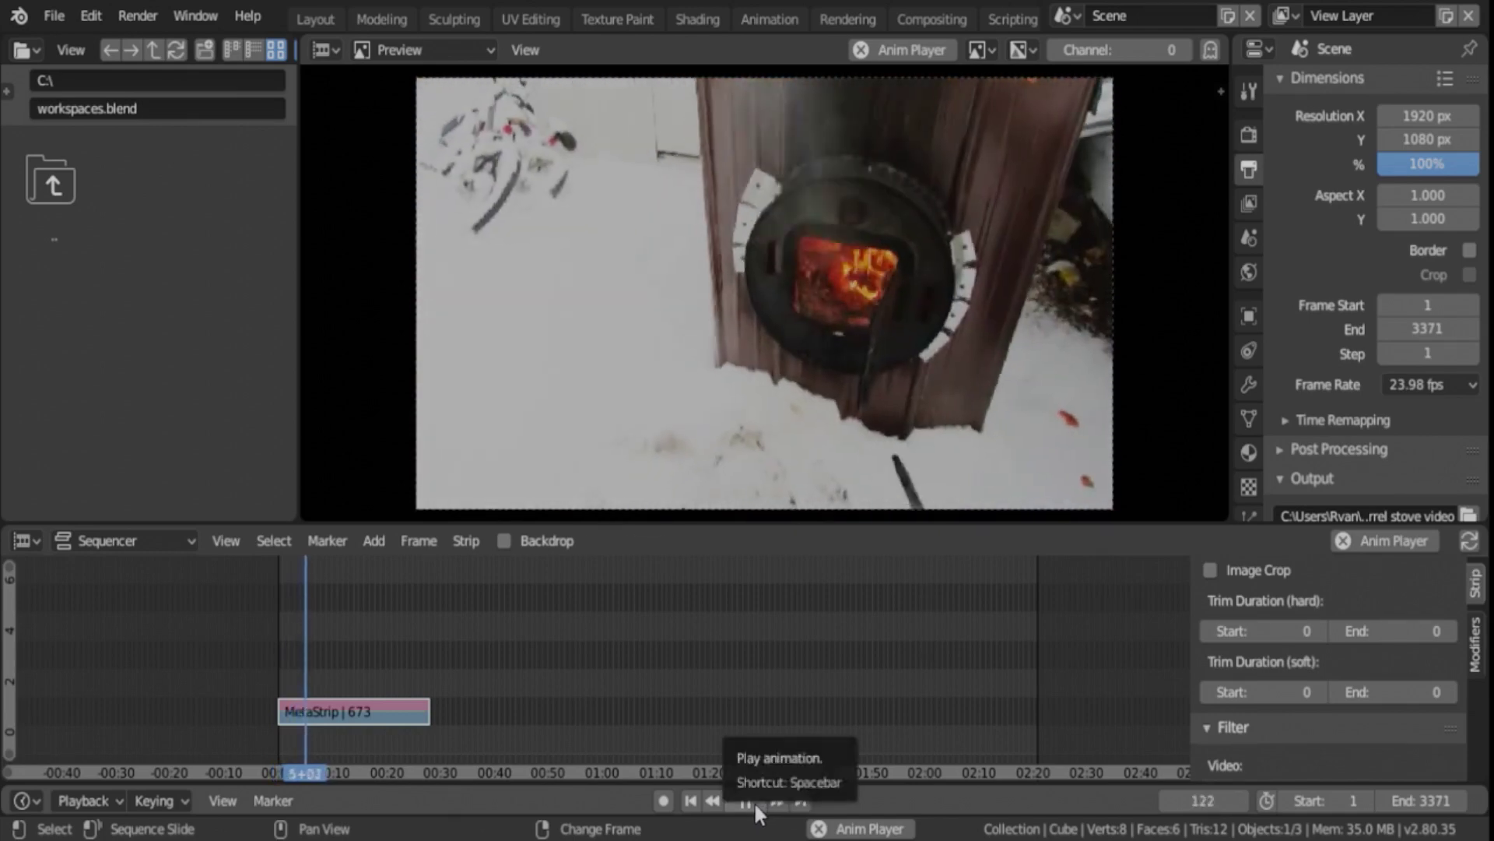
{"action": "left_click", "coordinate": [754, 801]}
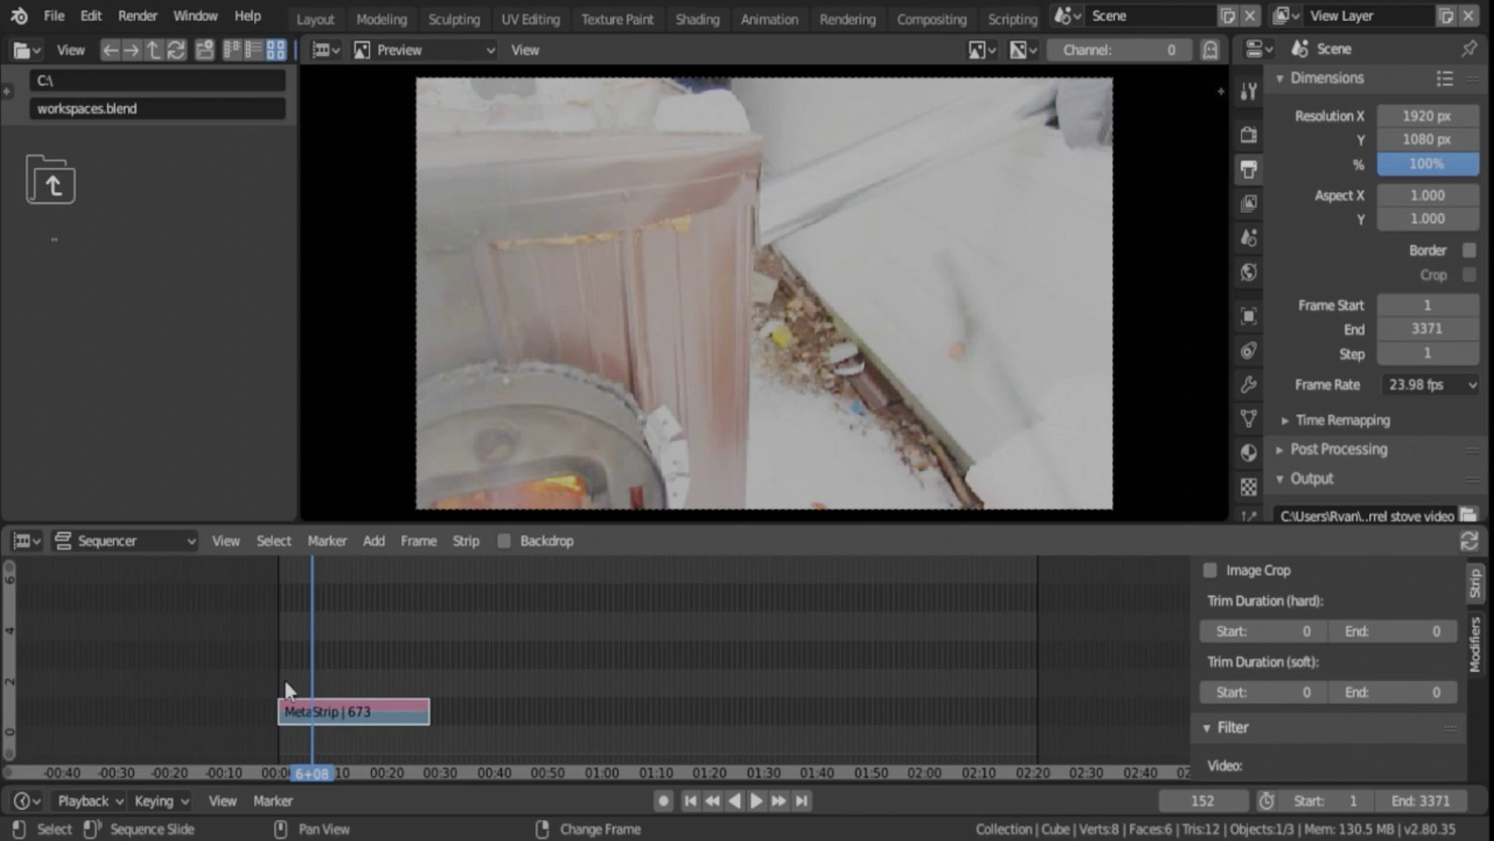
Ungroup the MetaStrip back into its Speed and barrel stove strips.
{"action": "right_click_drag", "start_coordinate": [300, 685], "coordinate": [402, 697]}
{"action": "left_click", "coordinate": [387, 719]}
{"action": "left_click", "coordinate": [467, 540]}
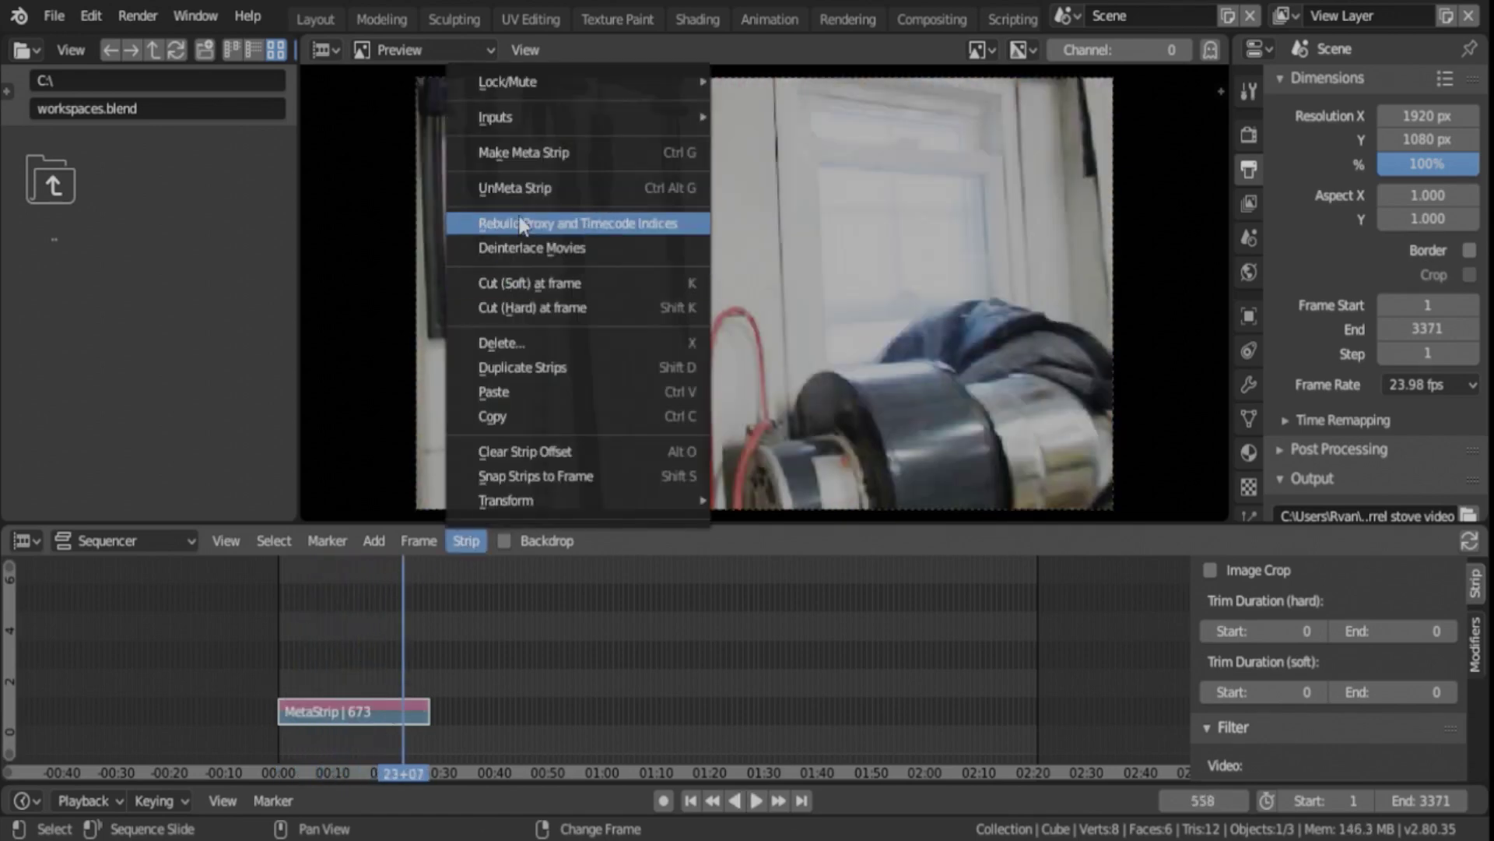
{"action": "left_click", "coordinate": [523, 188]}
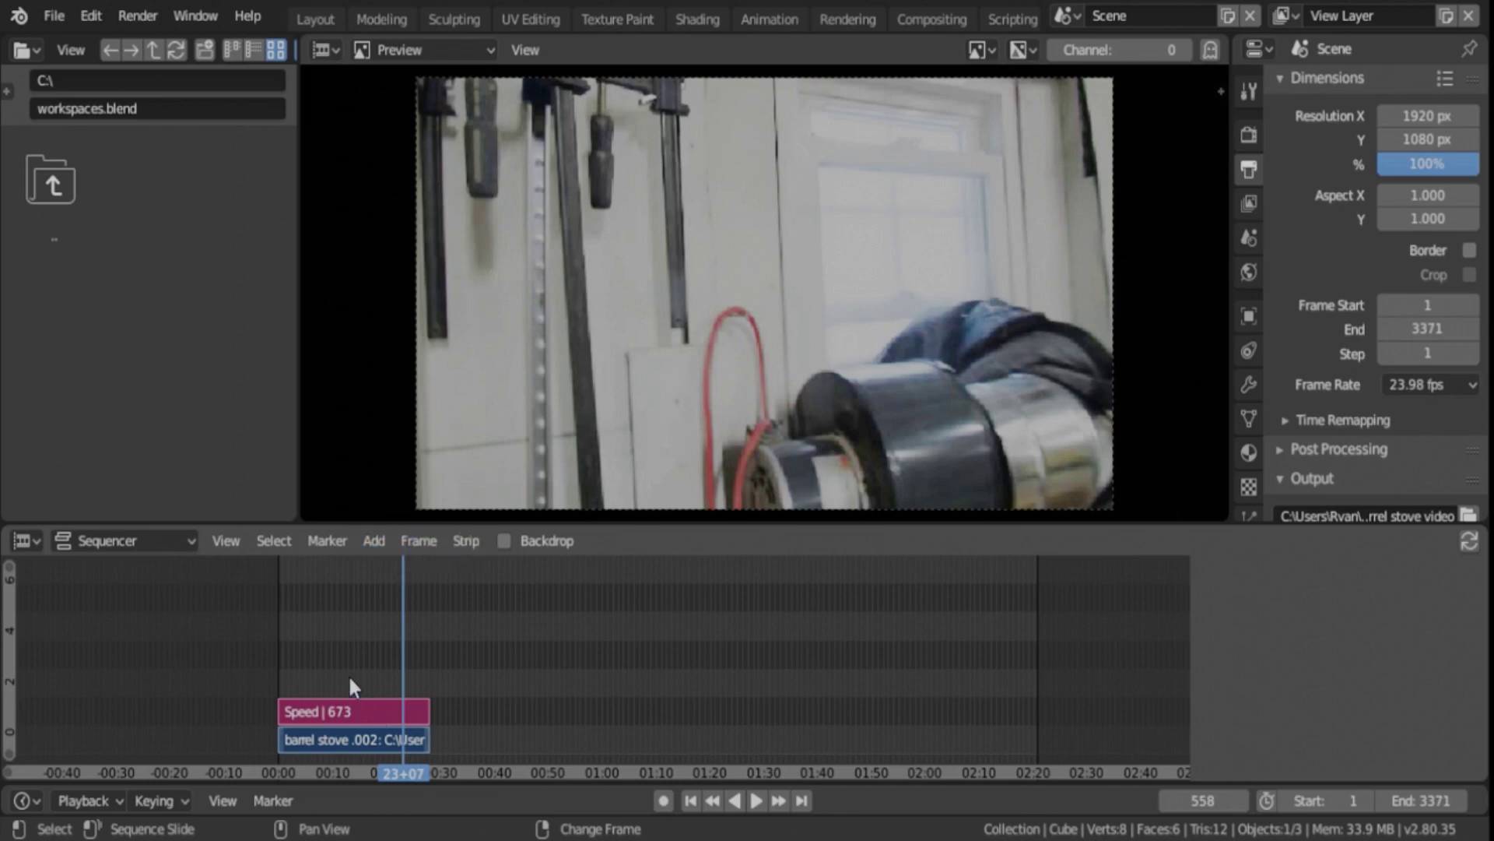
Show the strip sidebar and regroup the strips into a 673-frame MetaStrip of type Meta.
{"action": "key", "text": "n"}
{"action": "left_click", "coordinate": [347, 734]}
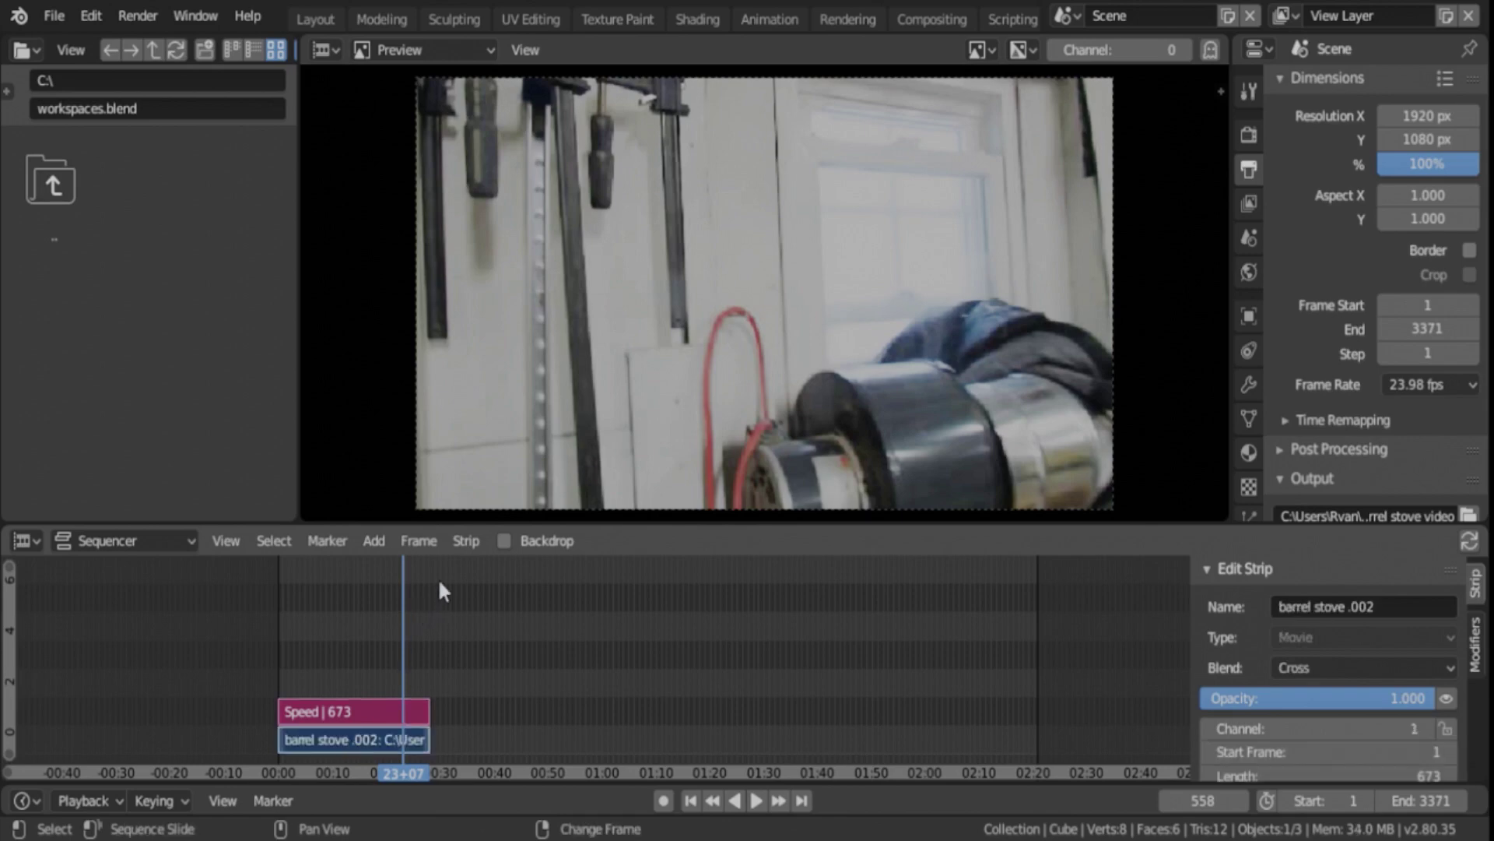
{"action": "left_click", "coordinate": [466, 541]}
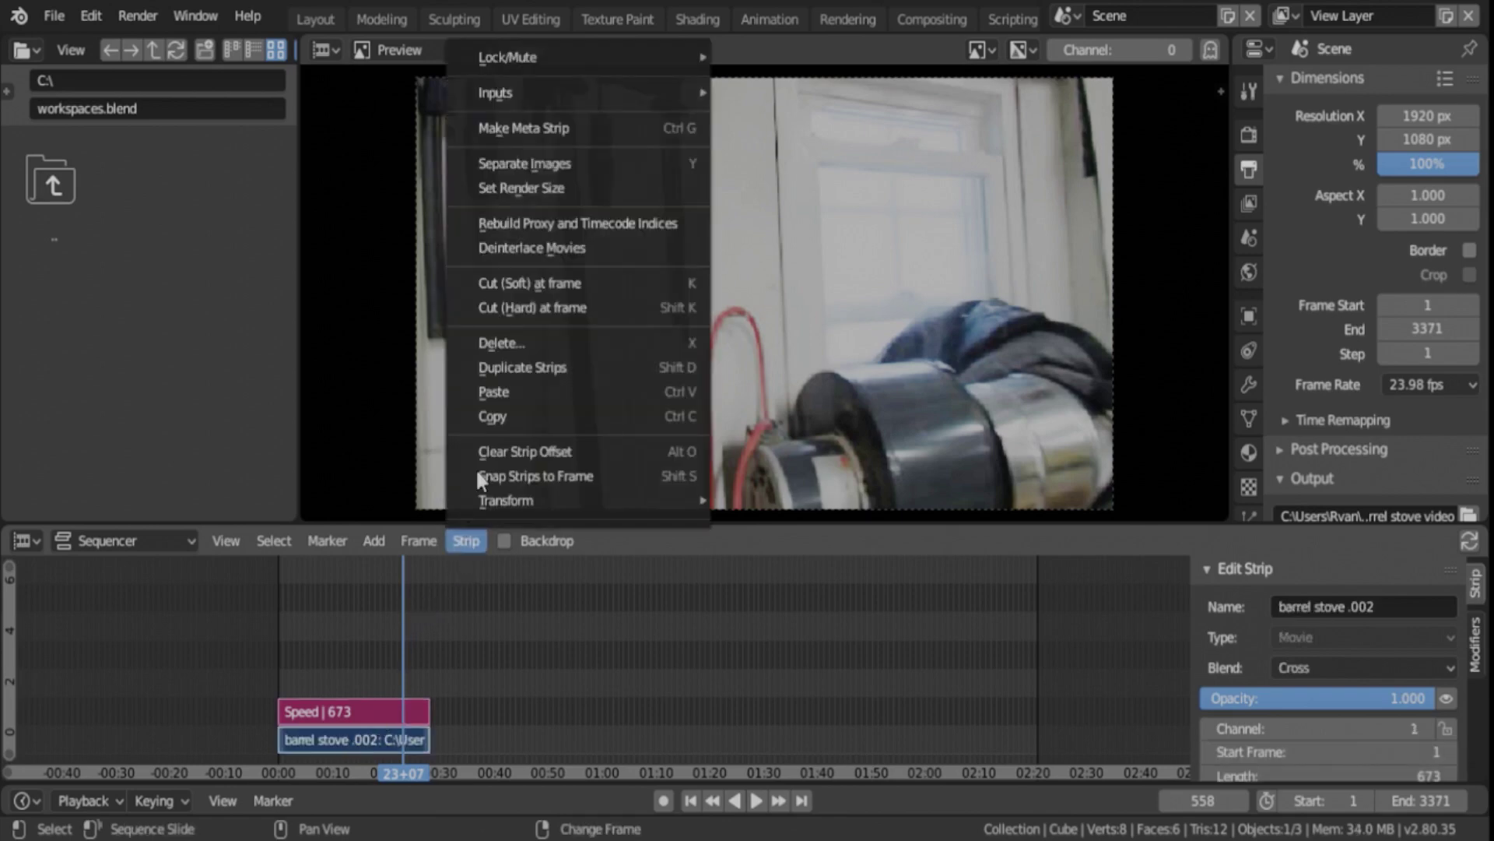
{"action": "left_click", "coordinate": [522, 128]}
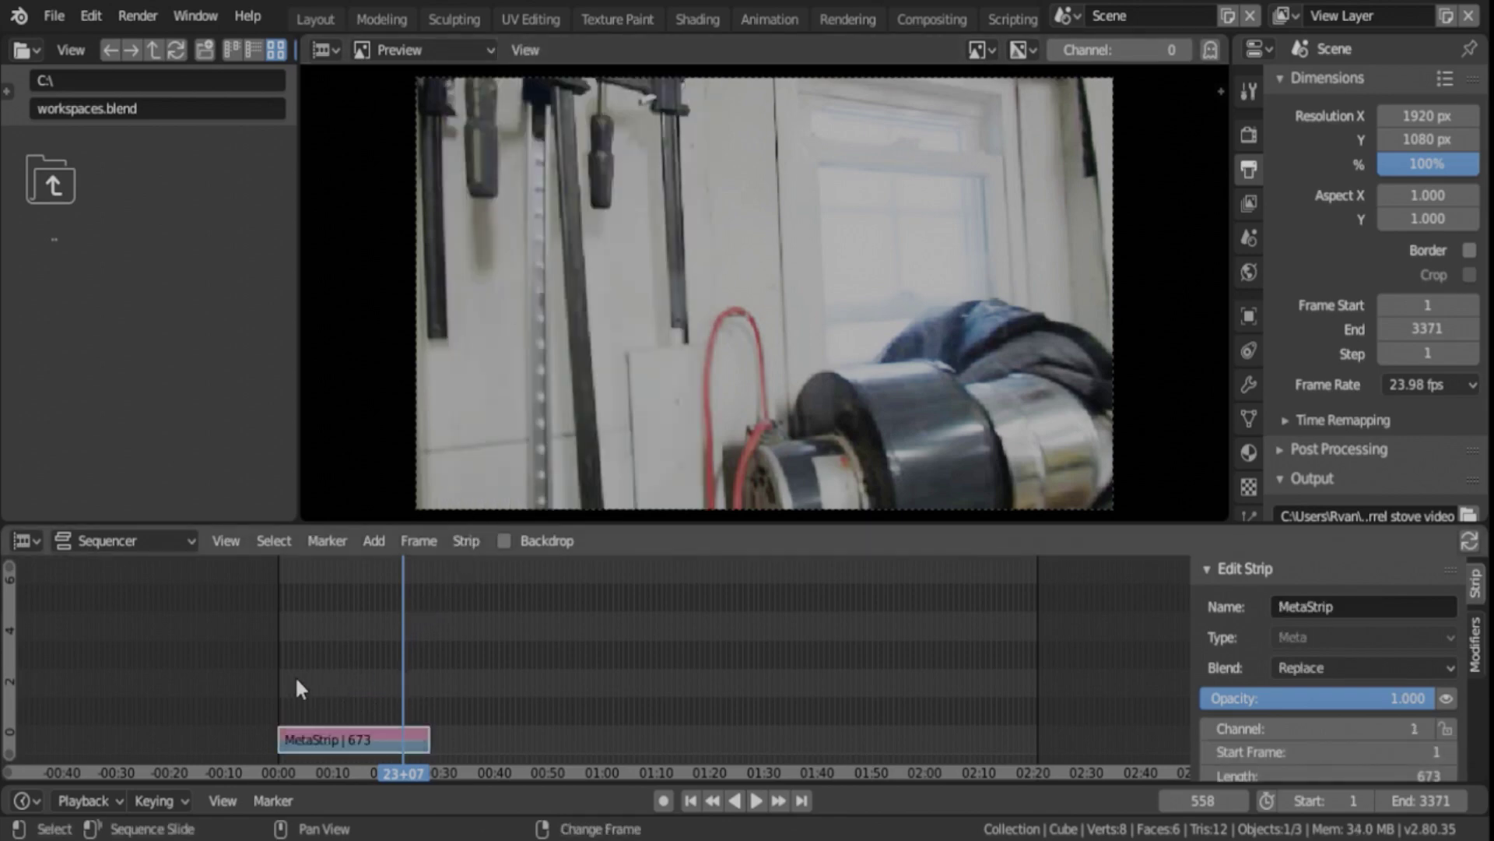
{"action": "right_click_drag", "start_coordinate": [296, 676], "coordinate": [433, 684]}
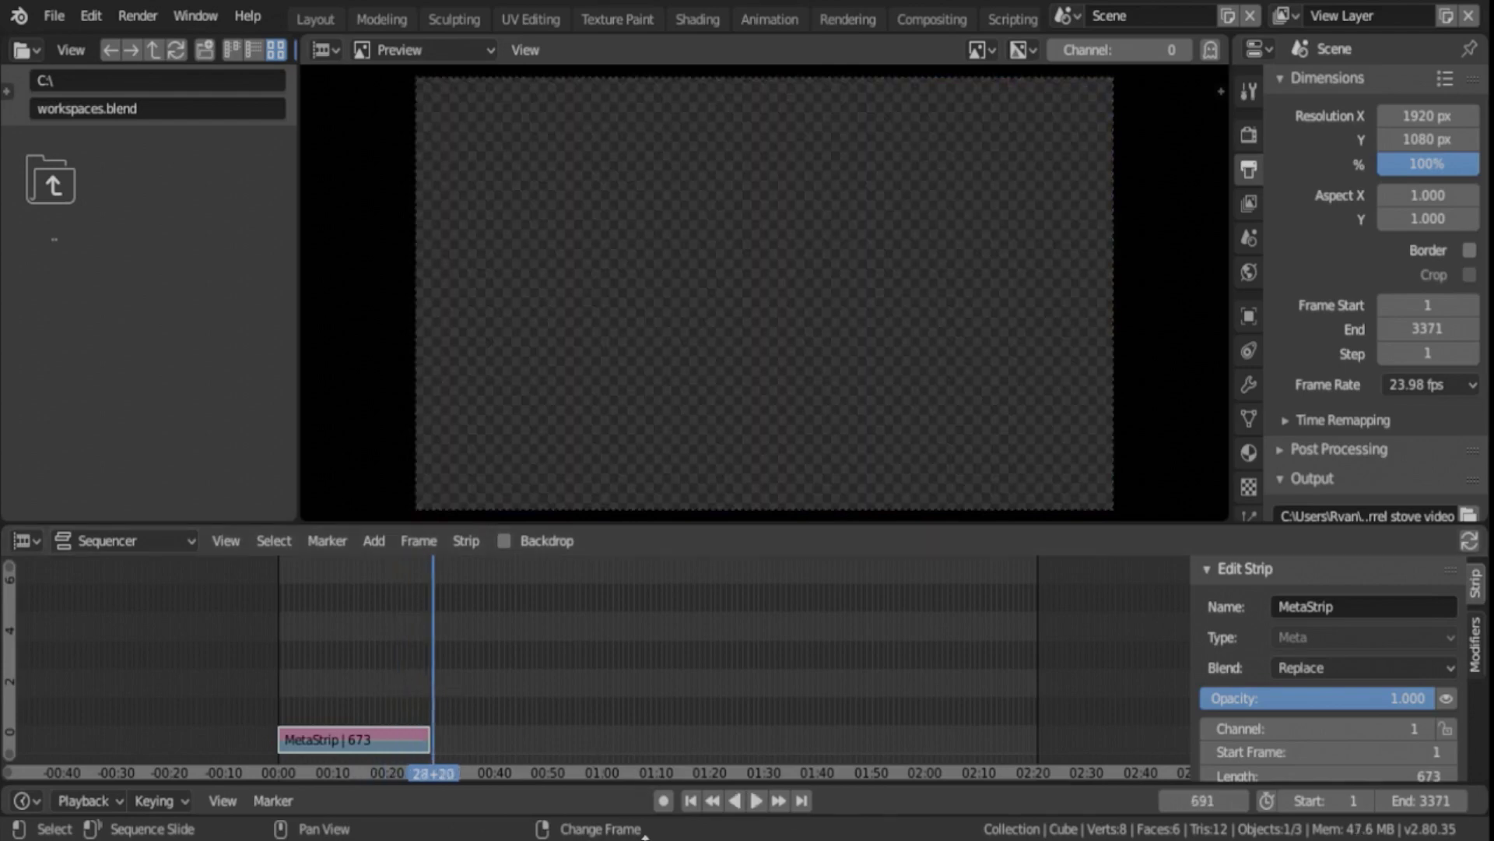